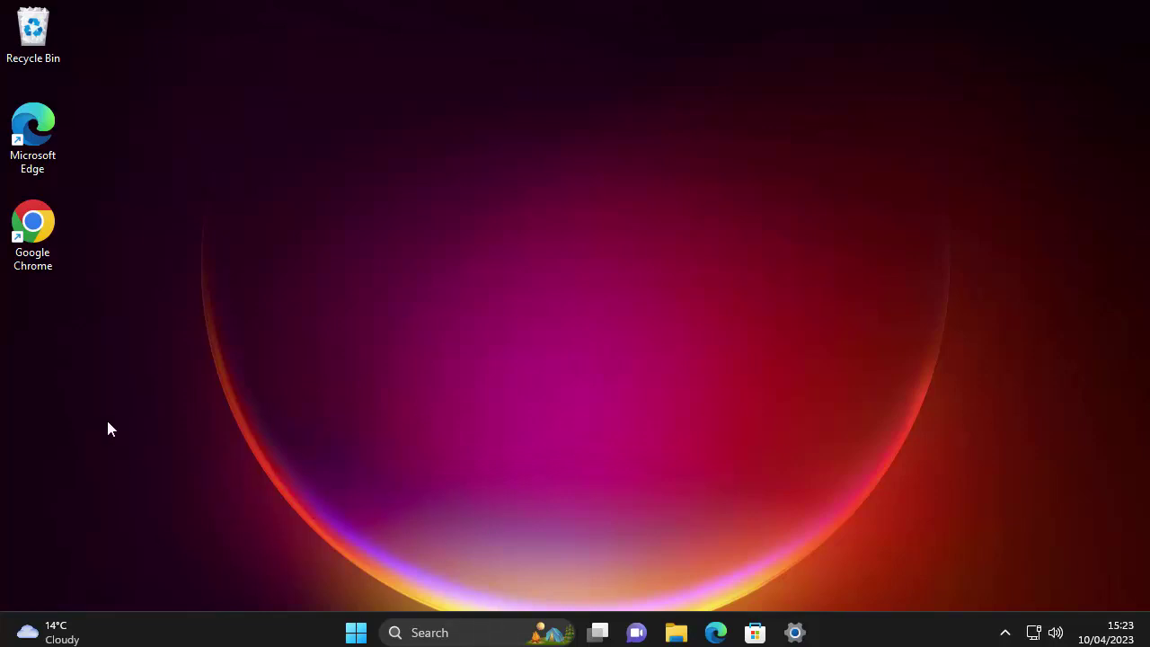
Step: Apply the Windows spotlight theme from Personalisation, then minimise Settings to view the desktop
{"action": "right_click", "coordinate": [130, 476]}
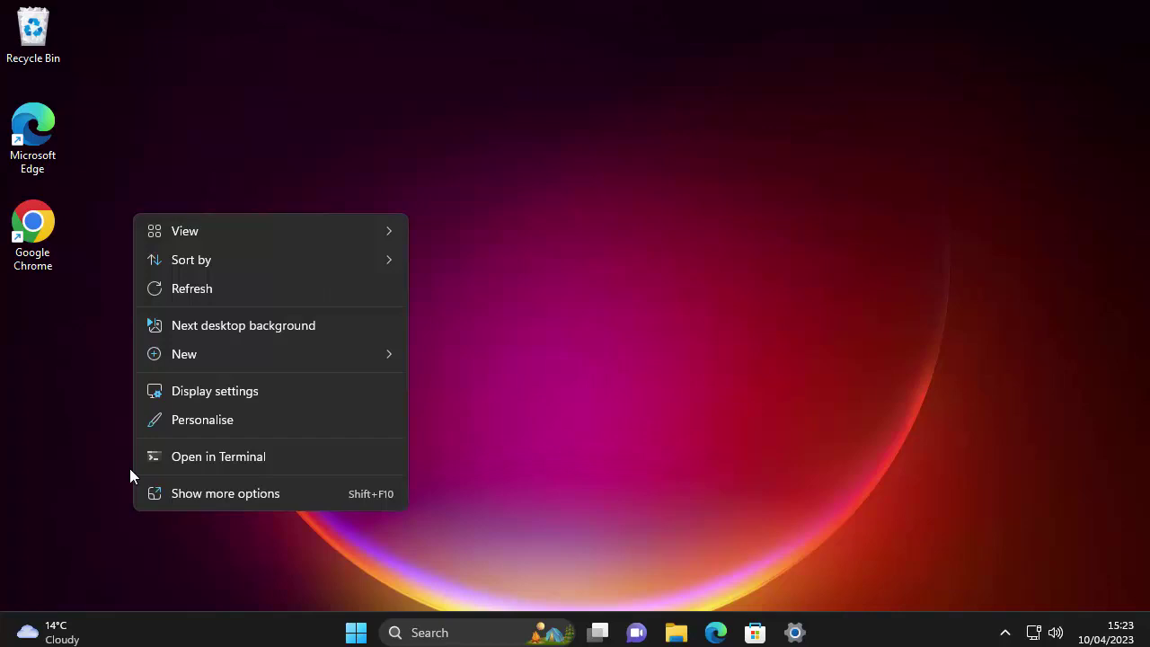
{"action": "left_click", "coordinate": [241, 423]}
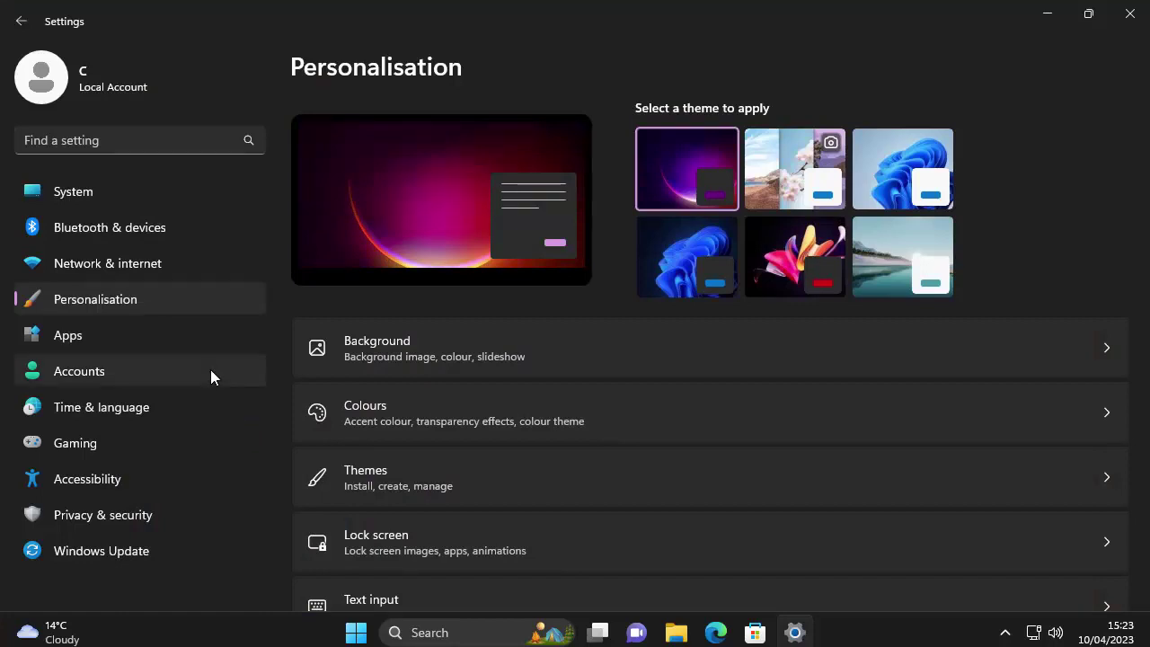
{"action": "left_click", "coordinate": [785, 180]}
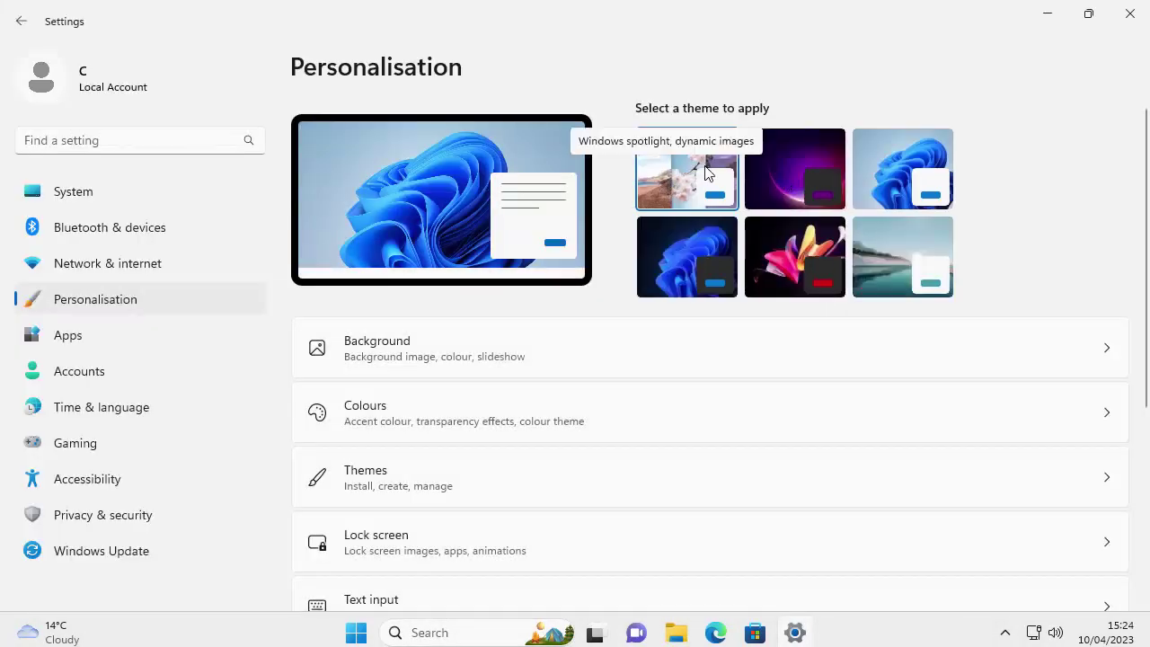
{"action": "left_click", "coordinate": [1050, 15]}
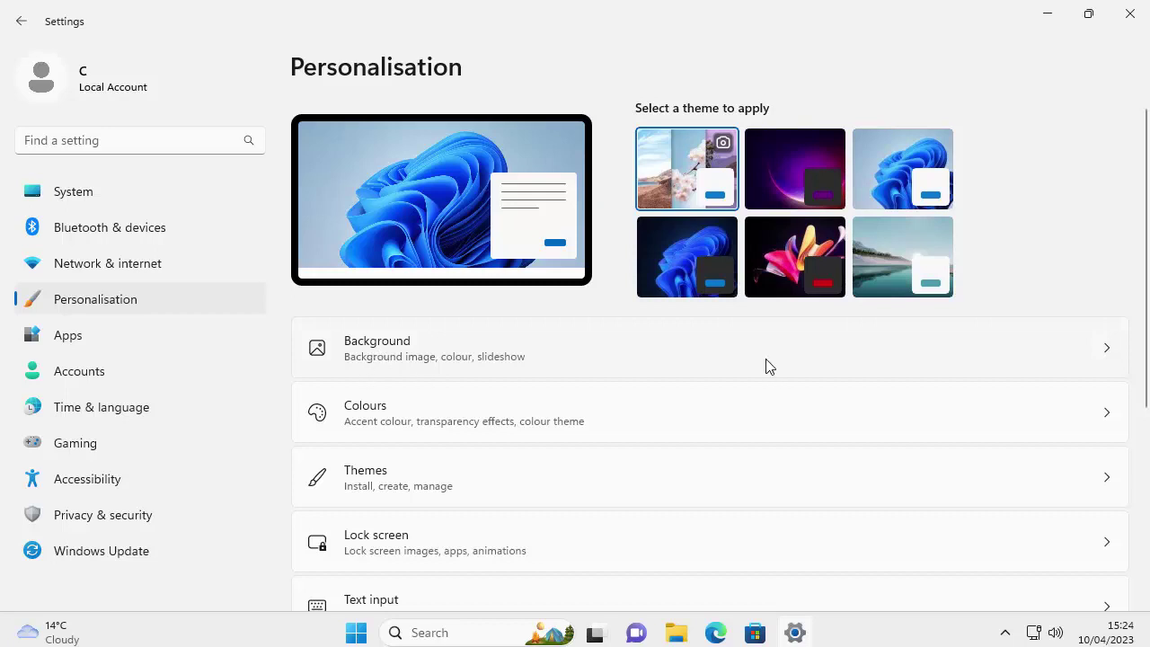
Step: Set the background type to Picture, trying recent images before settling on the pink and gold abstract
{"action": "left_click", "coordinate": [622, 341]}
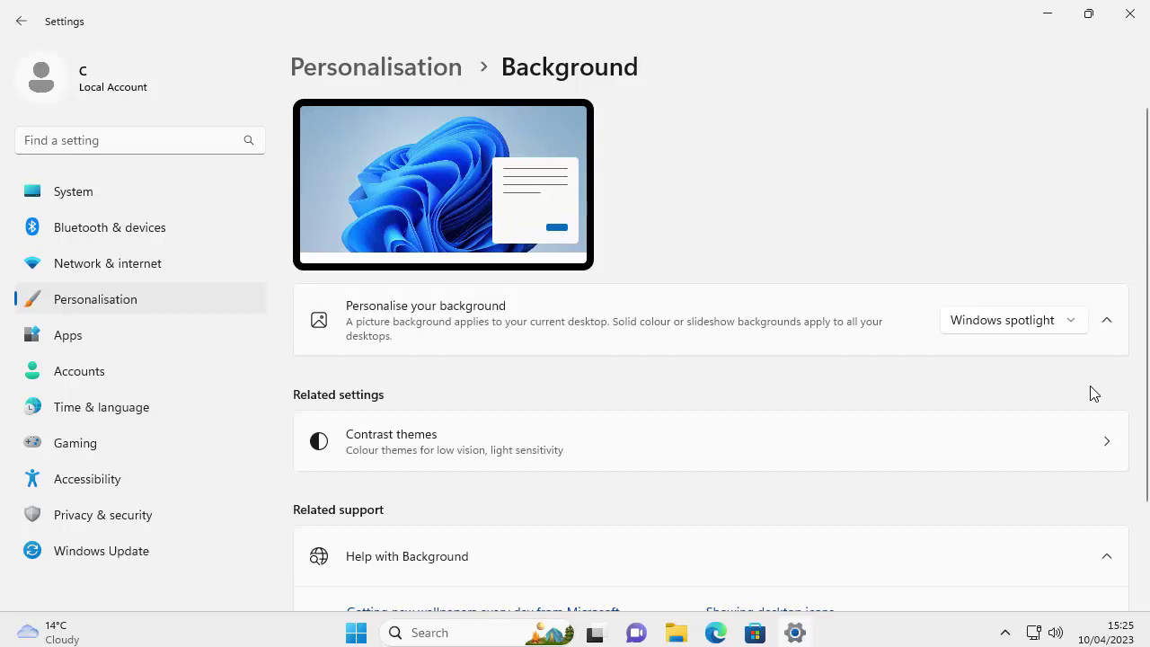
{"action": "left_click", "coordinate": [1075, 330]}
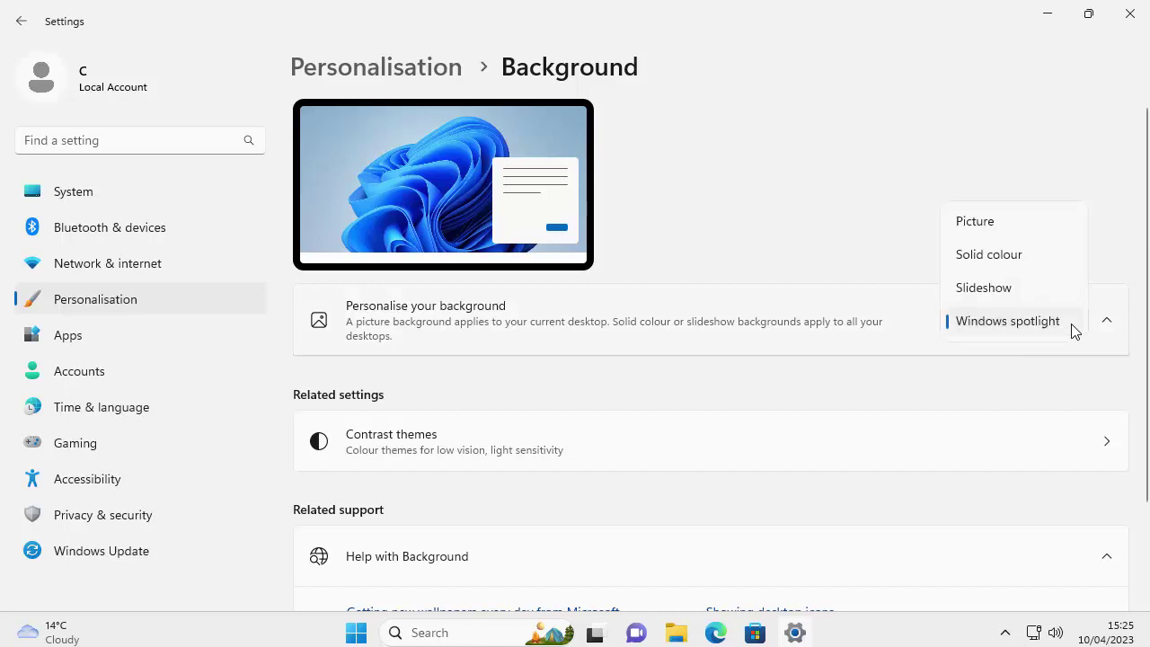
{"action": "left_click", "coordinate": [992, 225]}
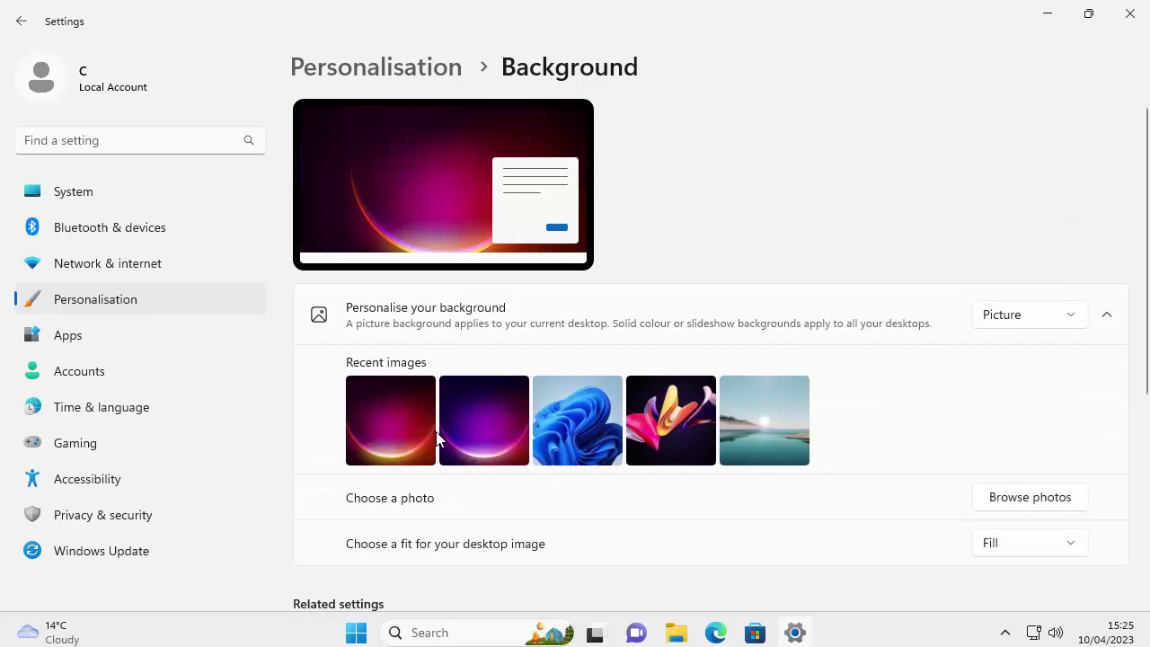
{"action": "left_click", "coordinate": [401, 427]}
{"action": "left_click", "coordinate": [472, 428]}
{"action": "left_click", "coordinate": [580, 439]}
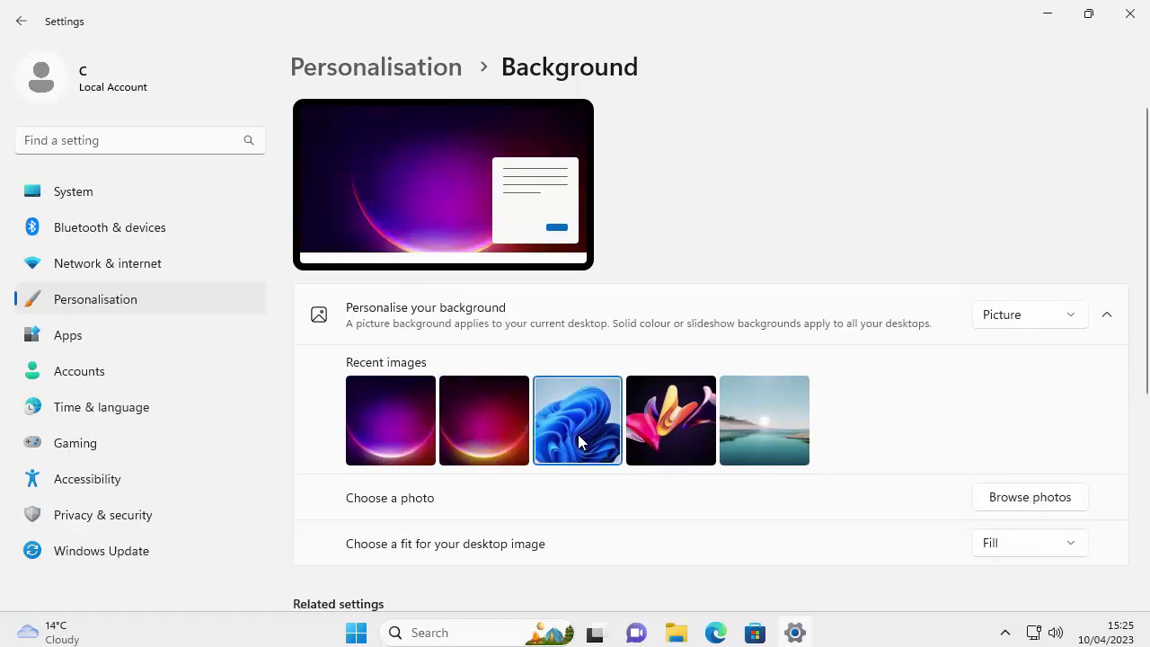
{"action": "left_click", "coordinate": [672, 431]}
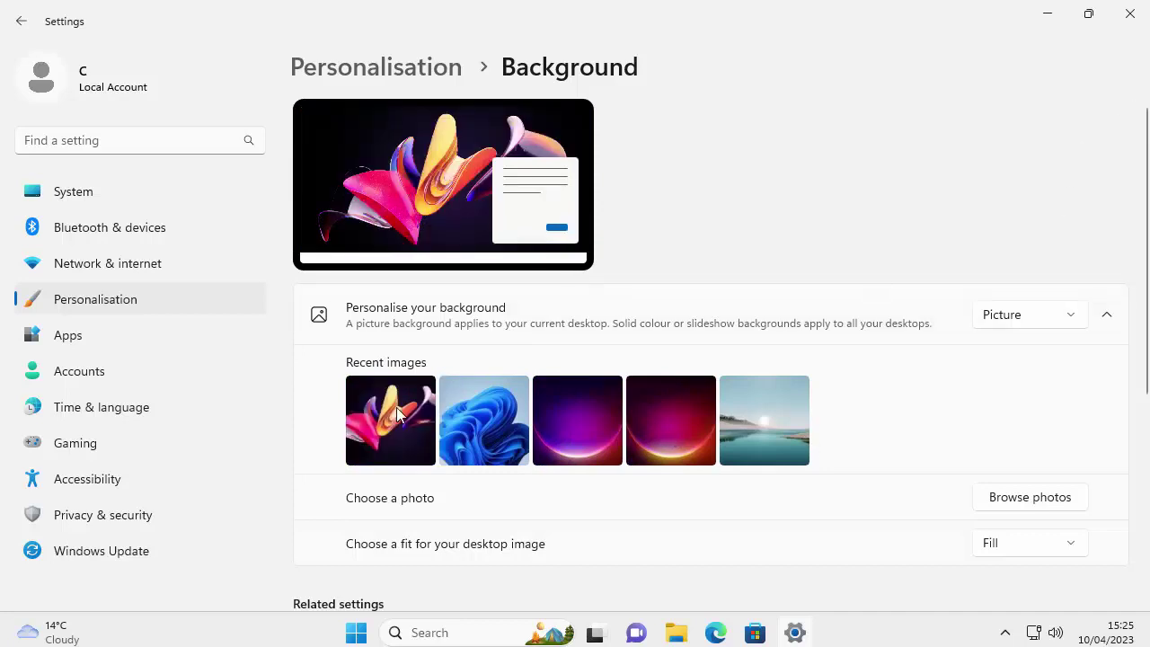
Step: Set the first photo in the Waterfall 2018 folder as the background via Browse photos
{"action": "left_click", "coordinate": [1049, 18]}
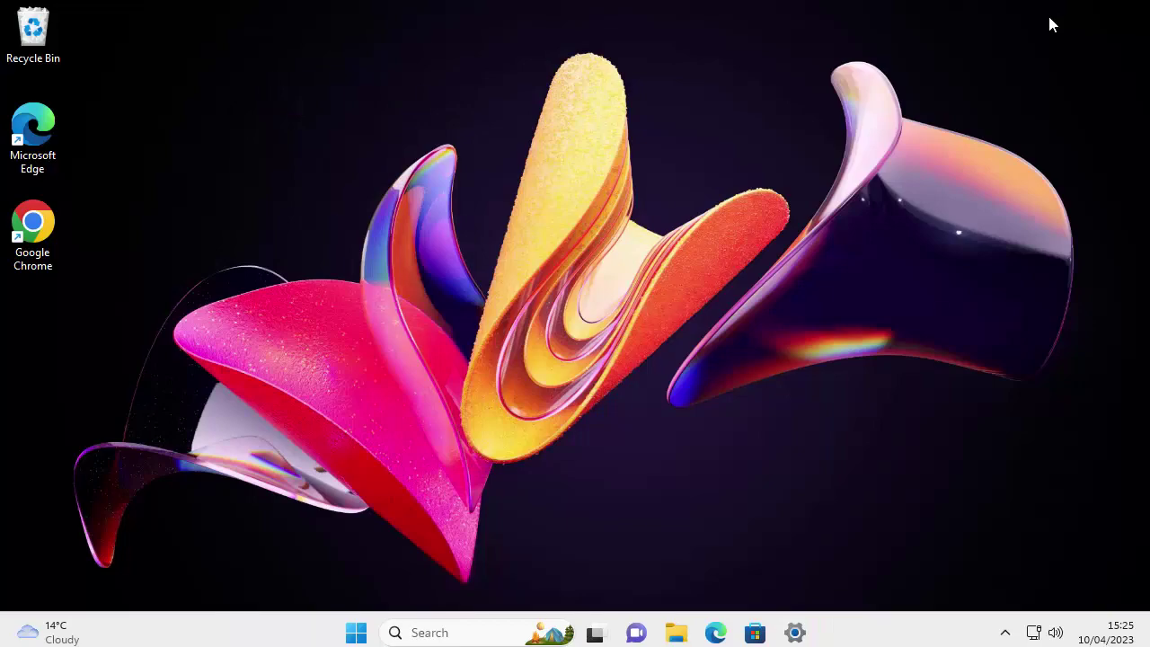
{"action": "left_click", "coordinate": [796, 633]}
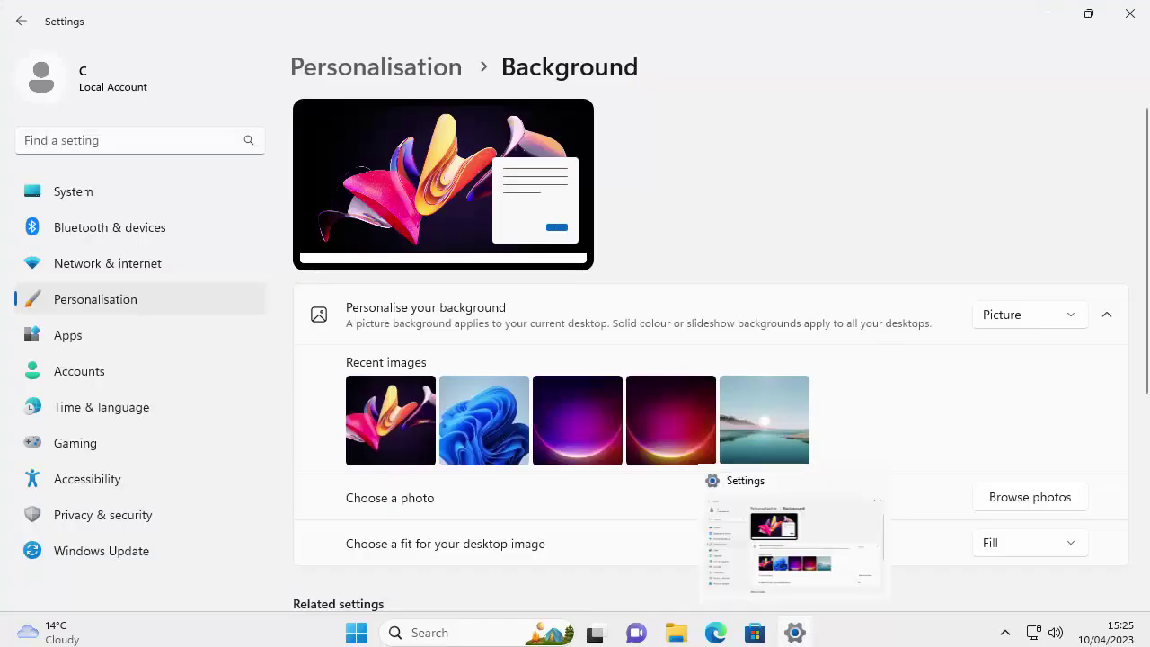
{"action": "left_click", "coordinate": [1027, 499]}
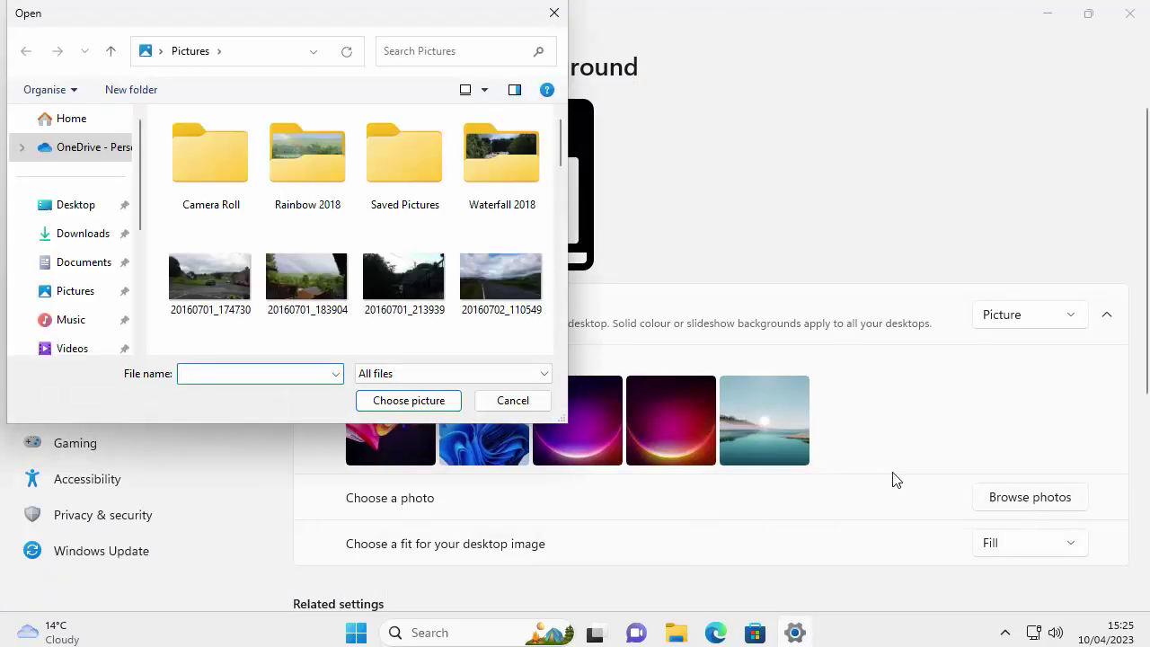
{"action": "double_click", "coordinate": [511, 165]}
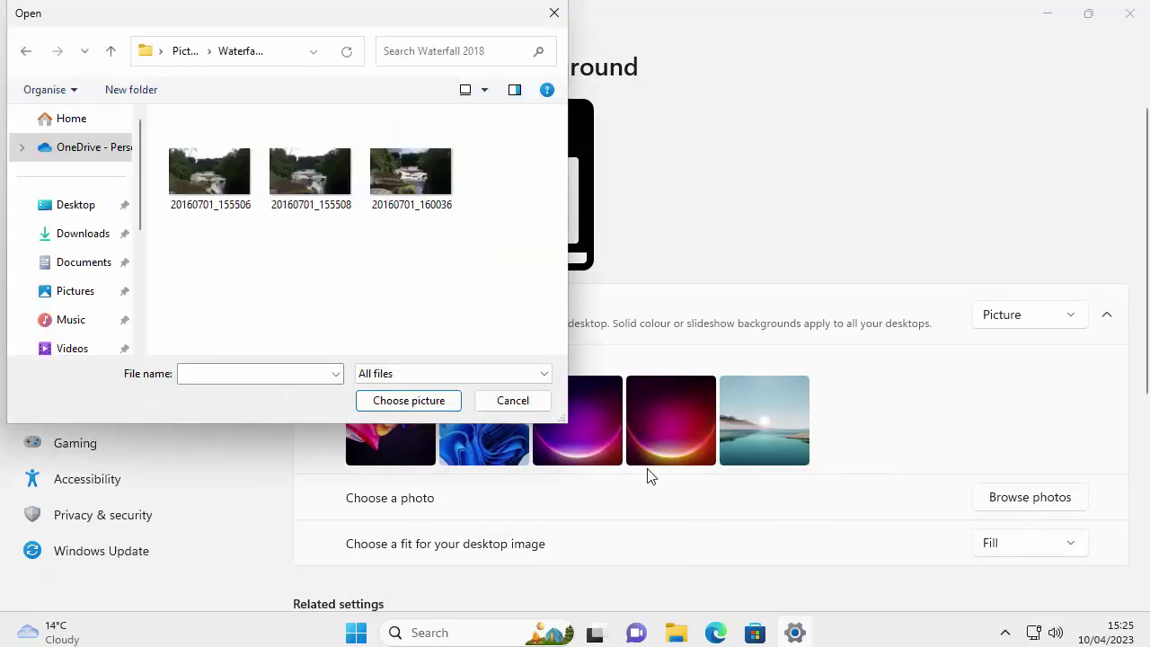
{"action": "double_click", "coordinate": [201, 178]}
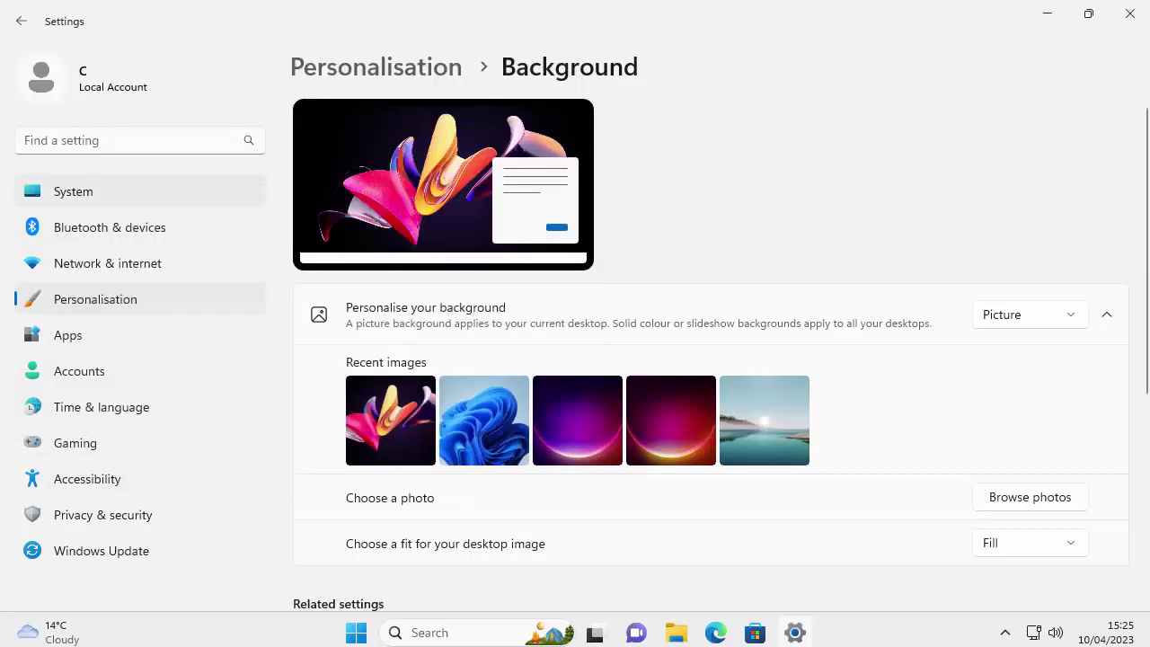
{"action": "left_click", "coordinate": [1046, 16]}
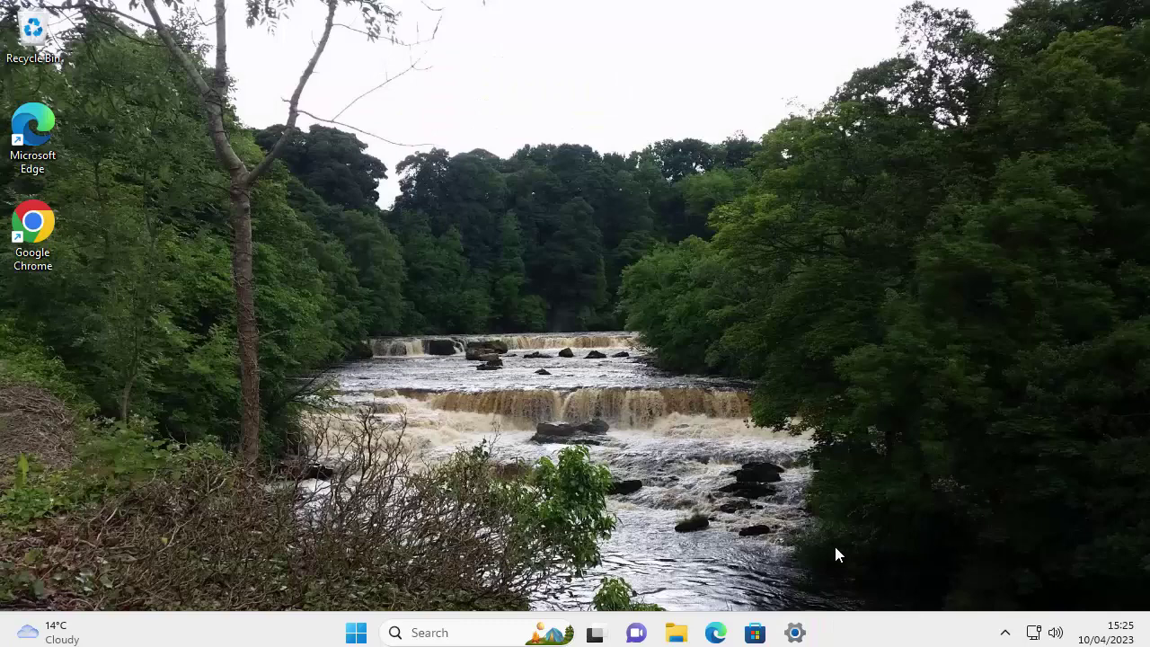
Step: Set the Pictures photo 20160702_111804 as the desktop background from File Explorer
{"action": "left_click", "coordinate": [677, 637]}
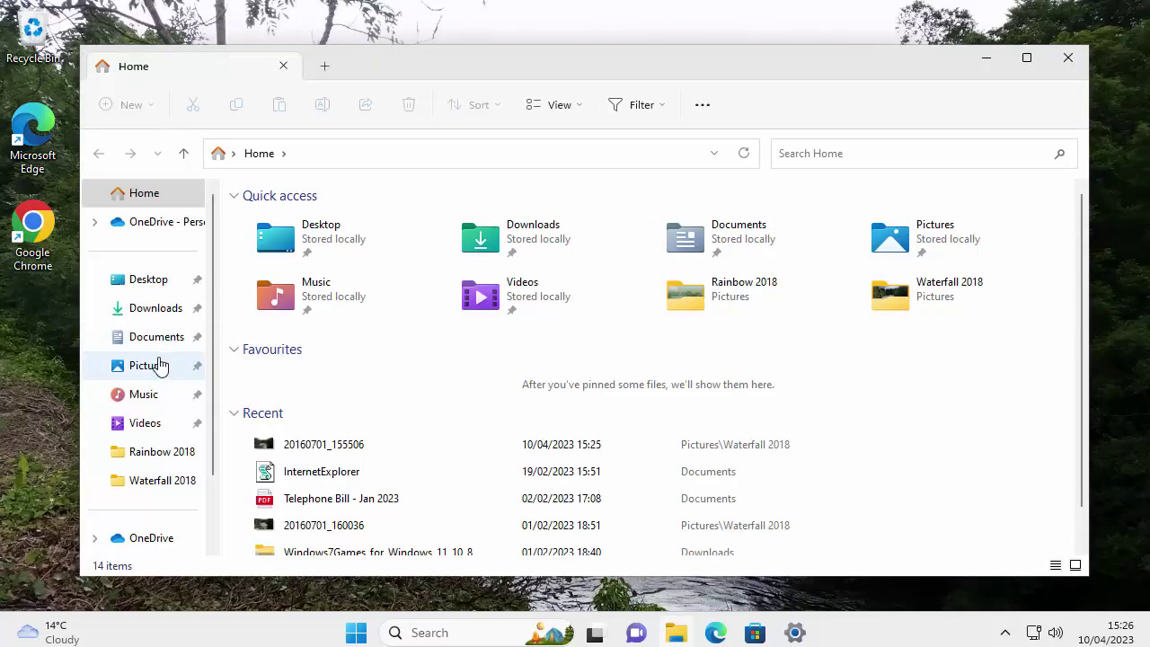
{"action": "left_click", "coordinate": [160, 364]}
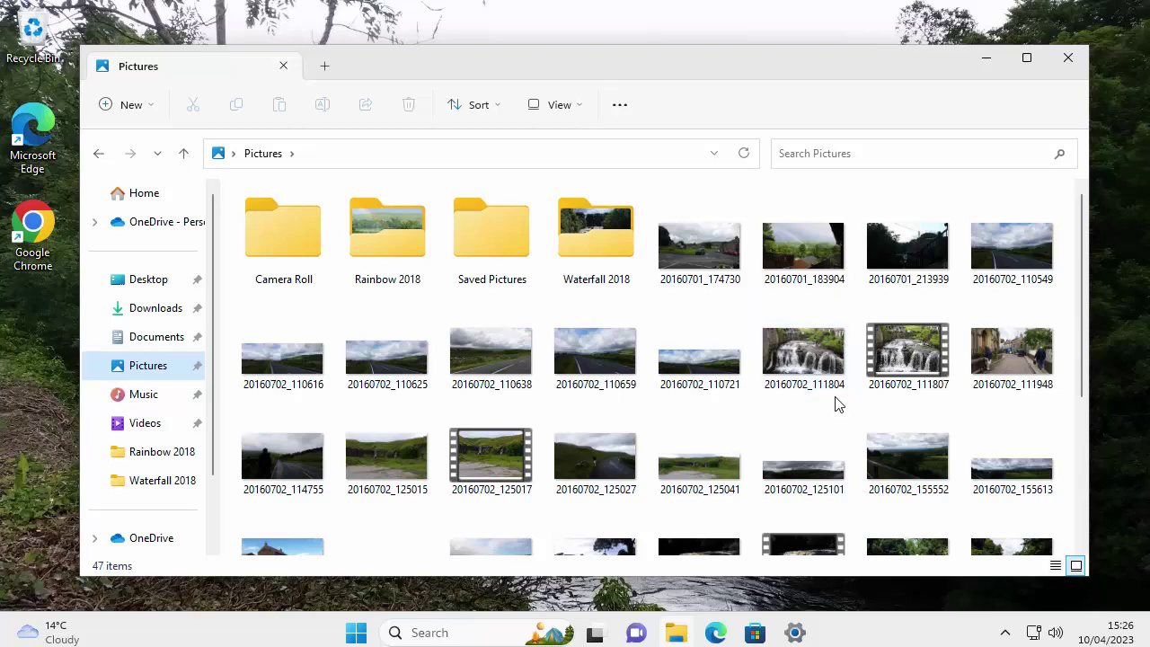
{"action": "scroll", "coordinate": [839, 395], "scroll_direction": "down", "scroll_amount": 1}
{"action": "scroll", "coordinate": [841, 398], "scroll_direction": "up", "scroll_amount": 1}
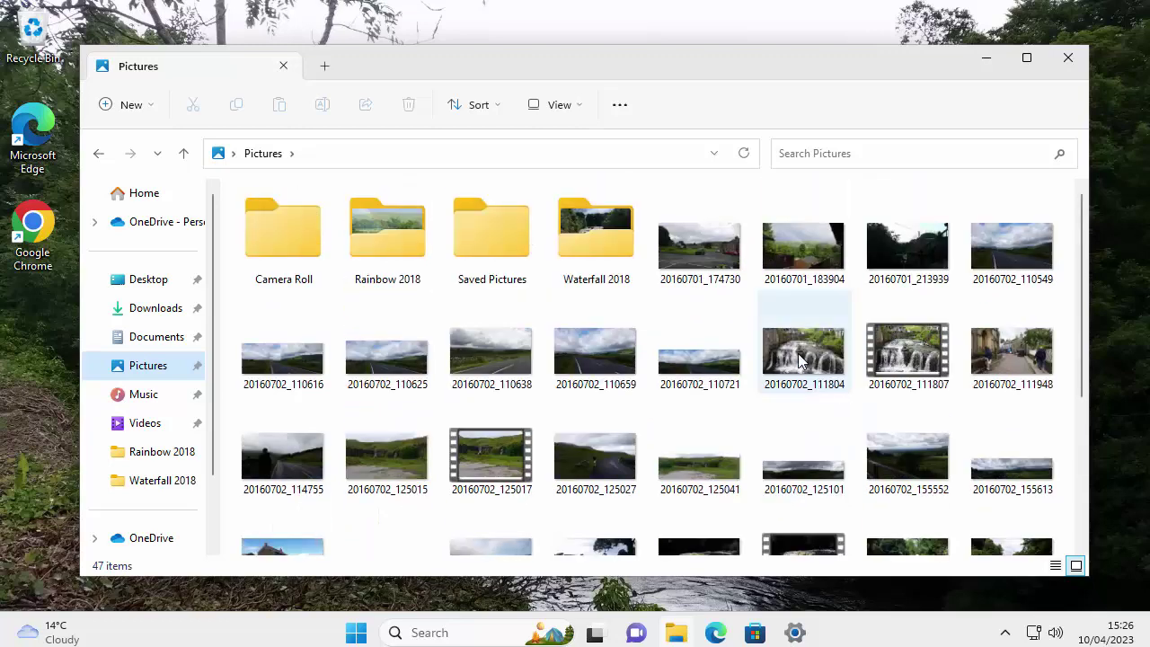
{"action": "mouse_move", "coordinate": [802, 363]}
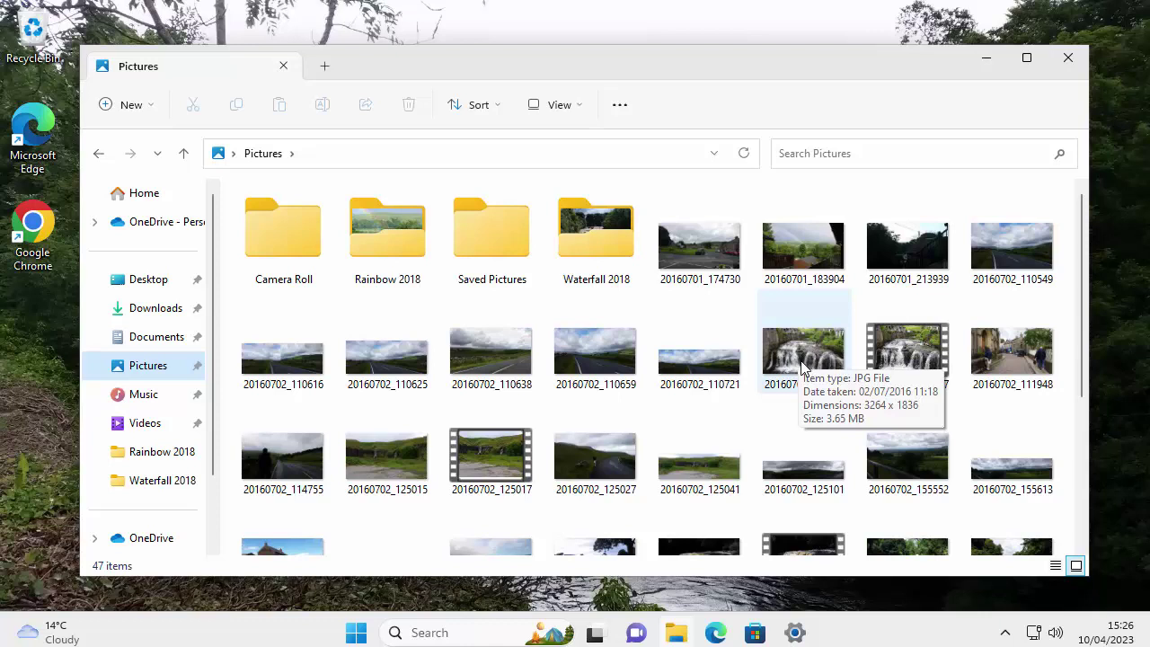
{"action": "left_click", "coordinate": [796, 361]}
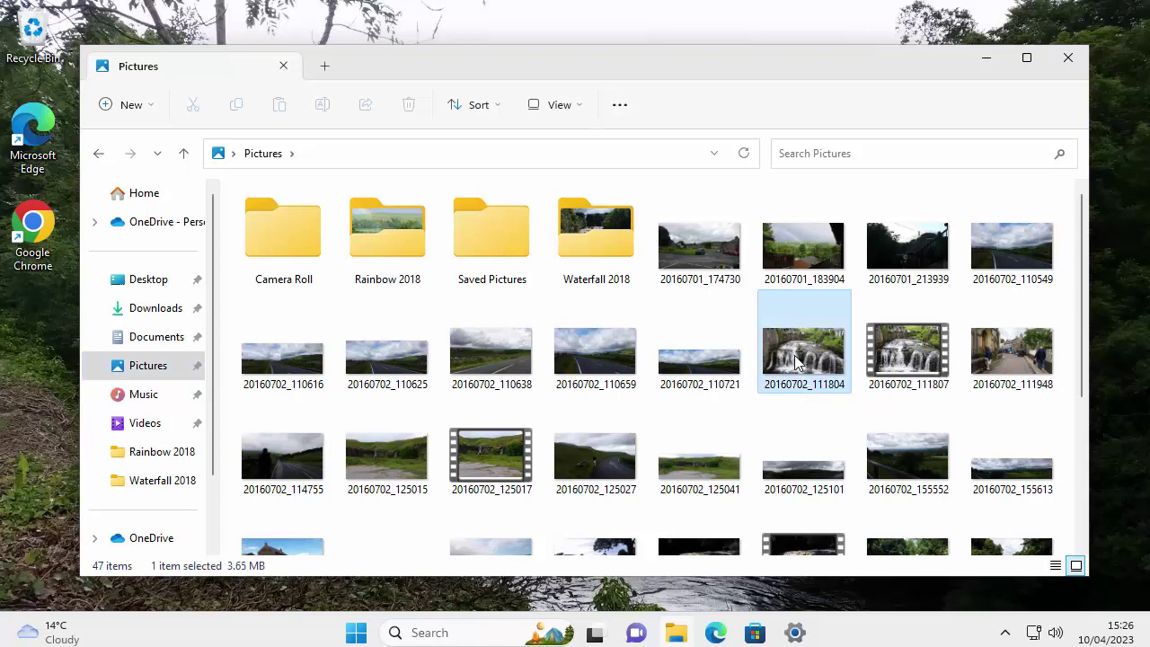
{"action": "right_click", "coordinate": [796, 361]}
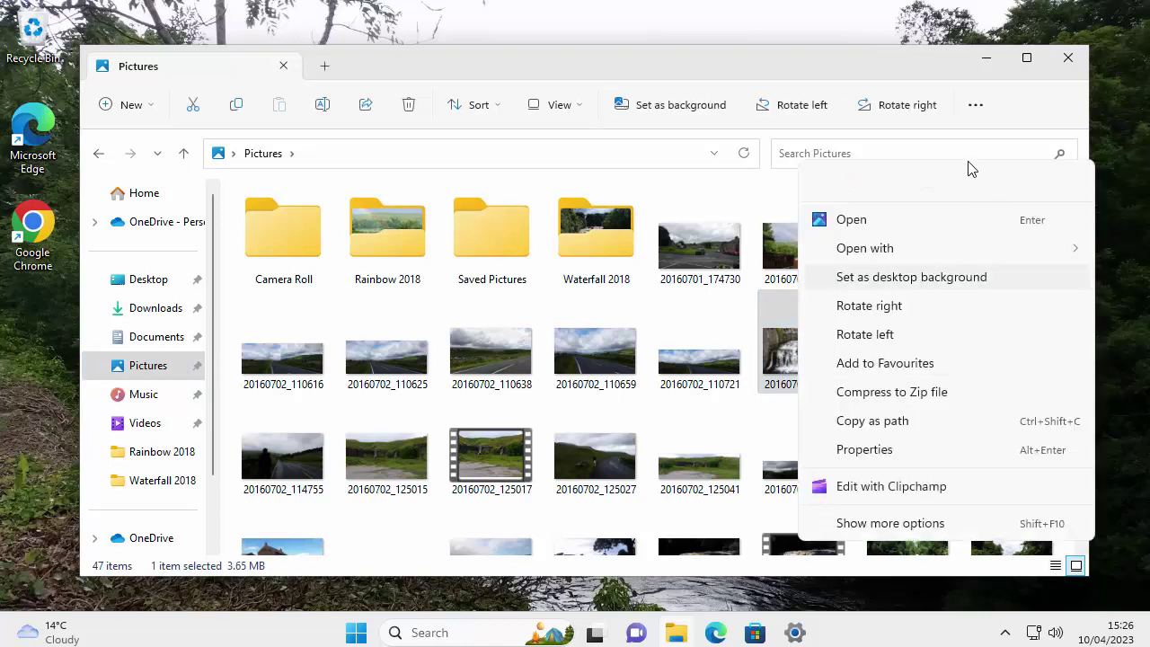
{"action": "left_click", "coordinate": [878, 284]}
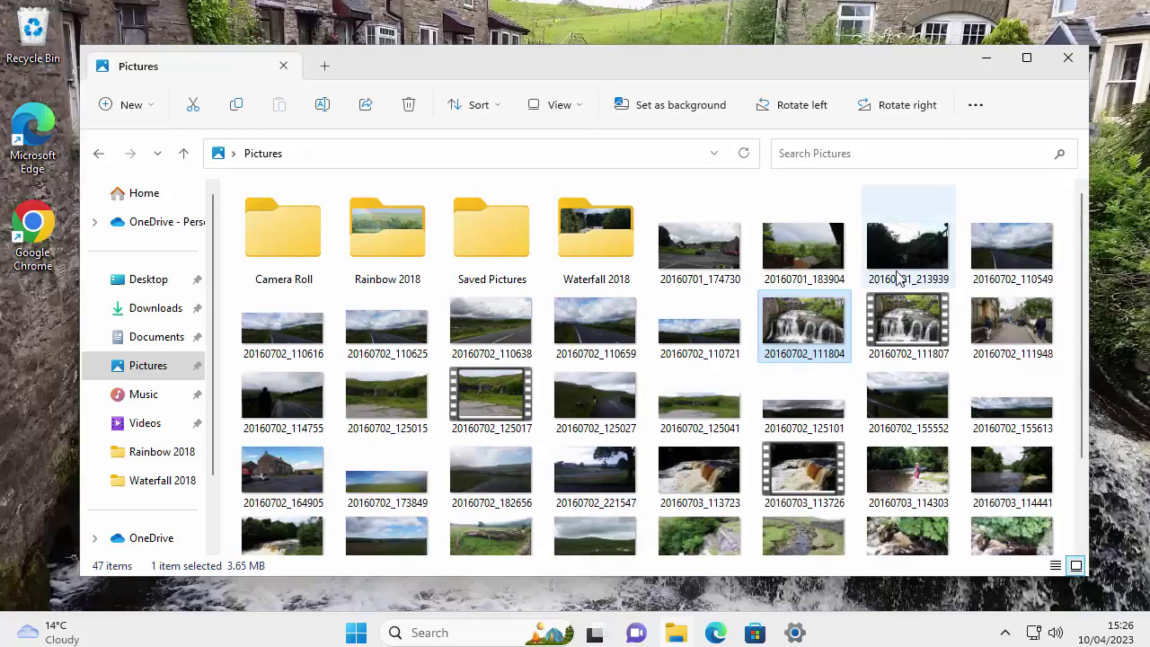
Step: Check the new wallpaper, then return to Pictures and select 20160702_125015
{"action": "left_click", "coordinate": [992, 61]}
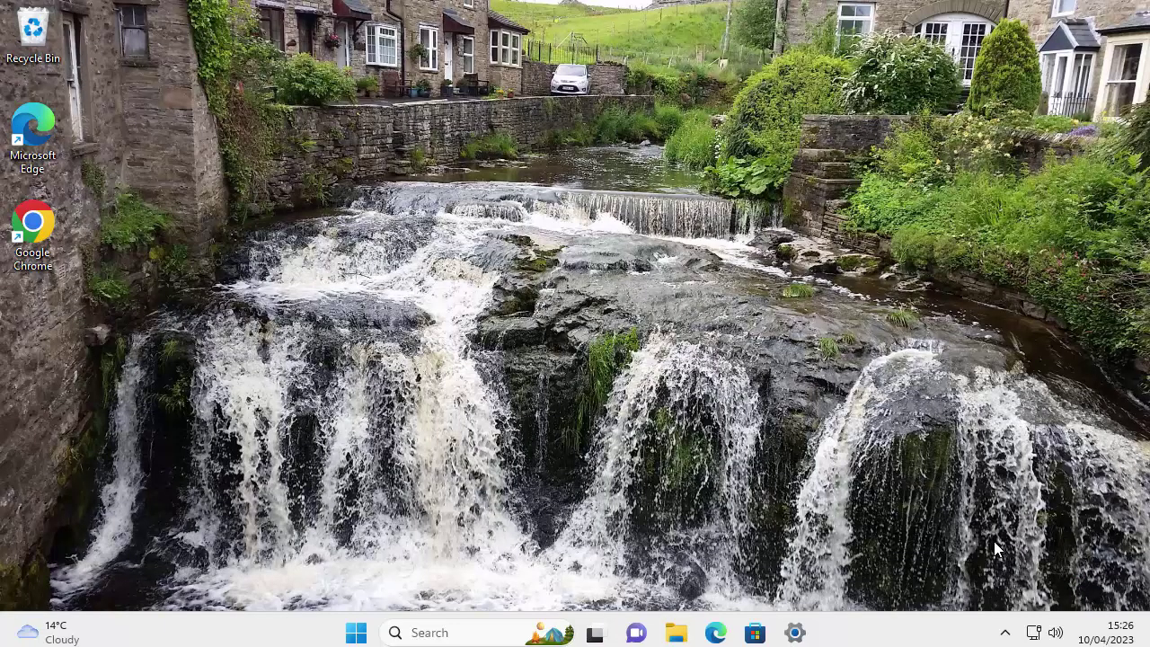
{"action": "left_click", "coordinate": [681, 636]}
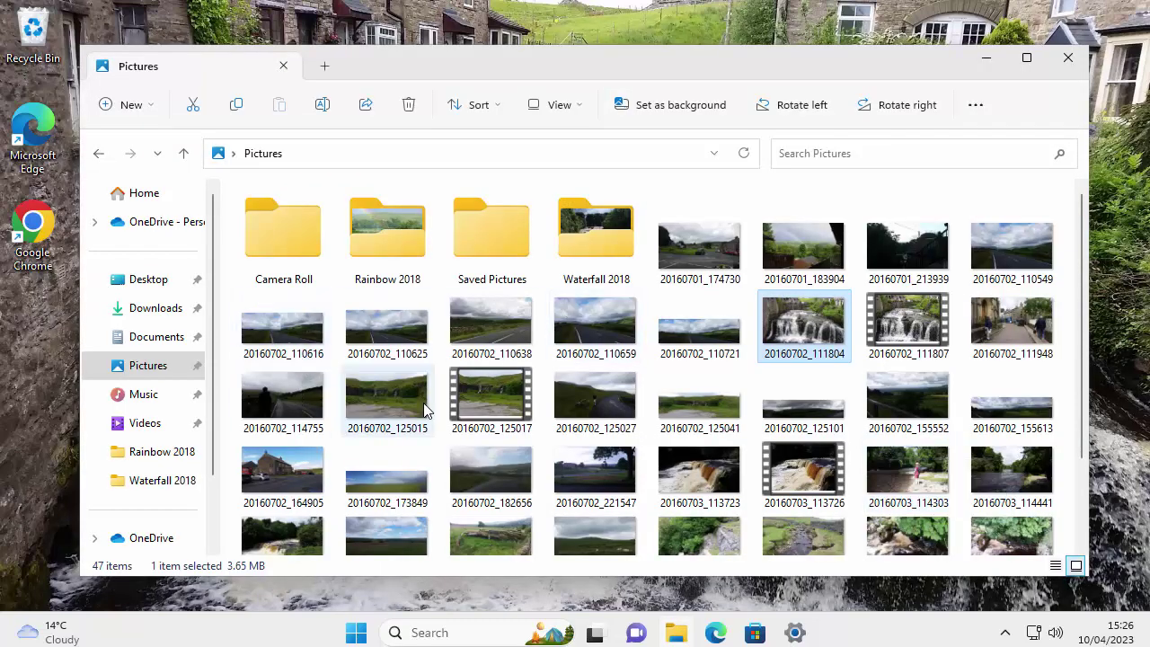
{"action": "left_click", "coordinate": [390, 401]}
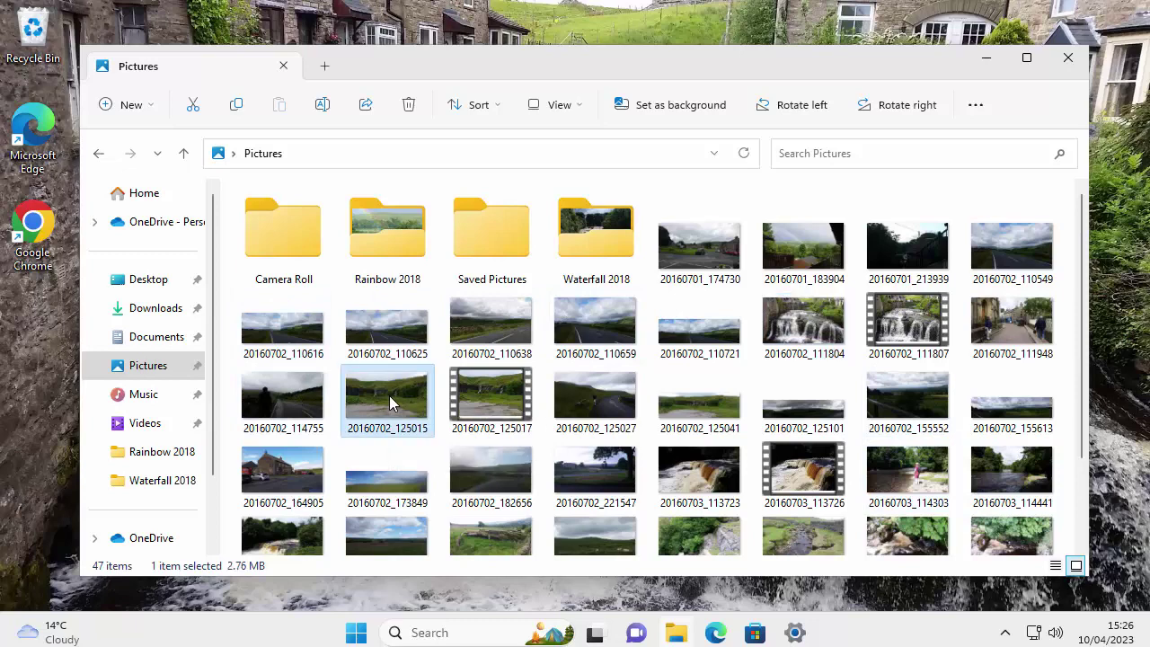
Step: Open 20160702_125015 in Photos and show its location in File Explorer
{"action": "double_click", "coordinate": [389, 401]}
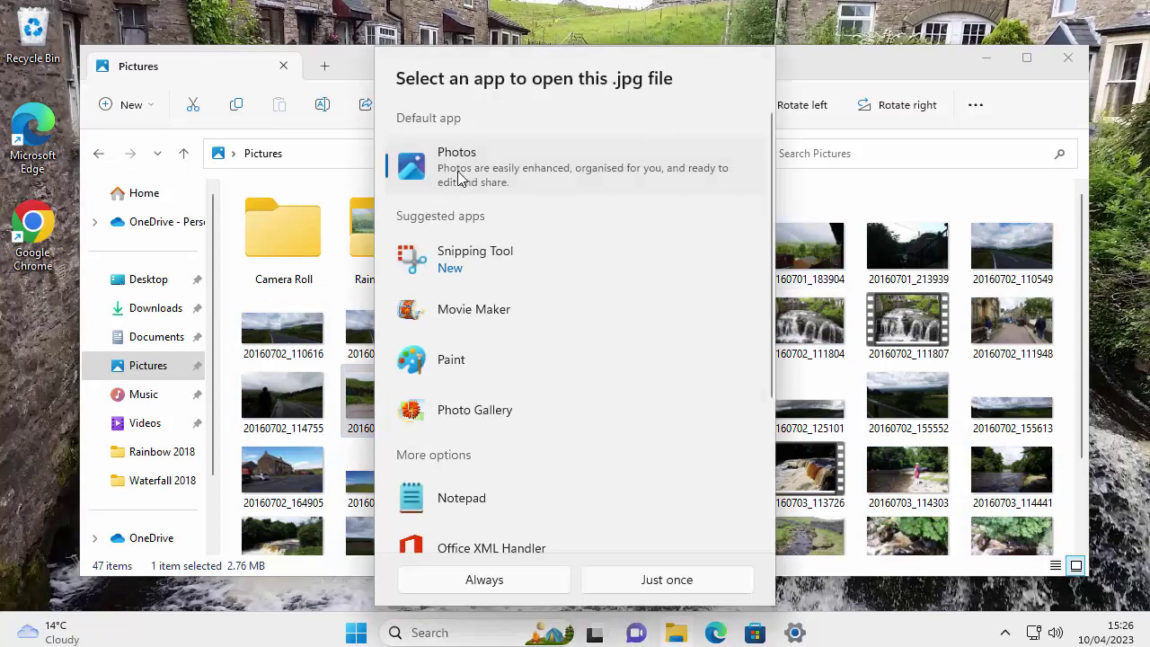
{"action": "left_click", "coordinate": [684, 580]}
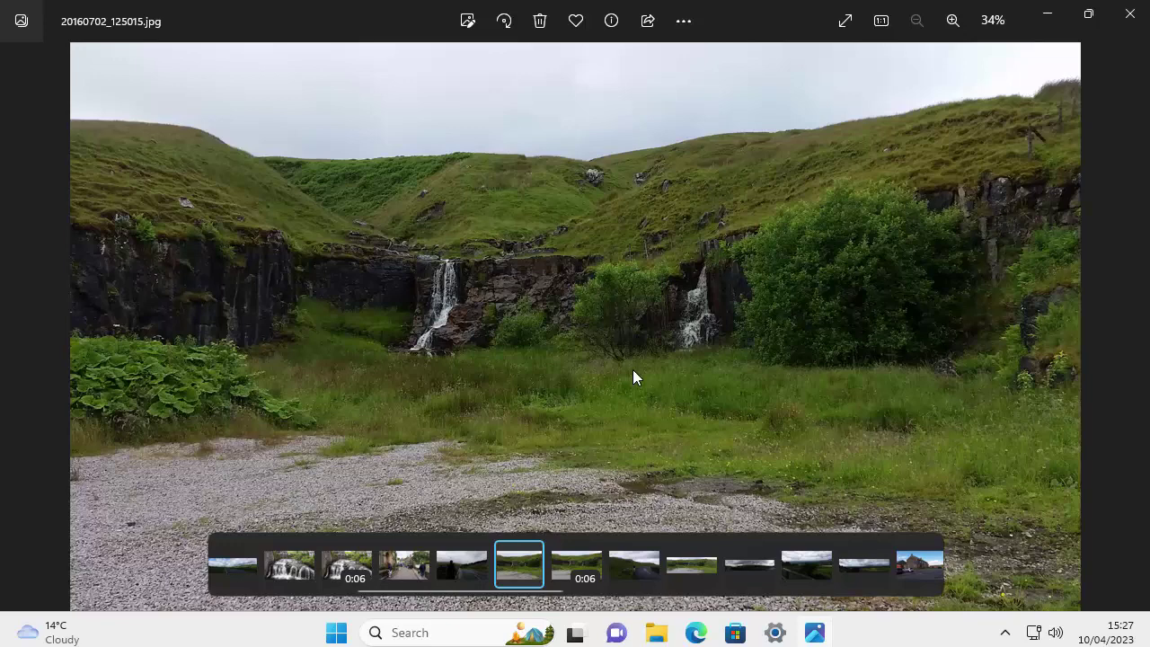
{"action": "right_click", "coordinate": [467, 221]}
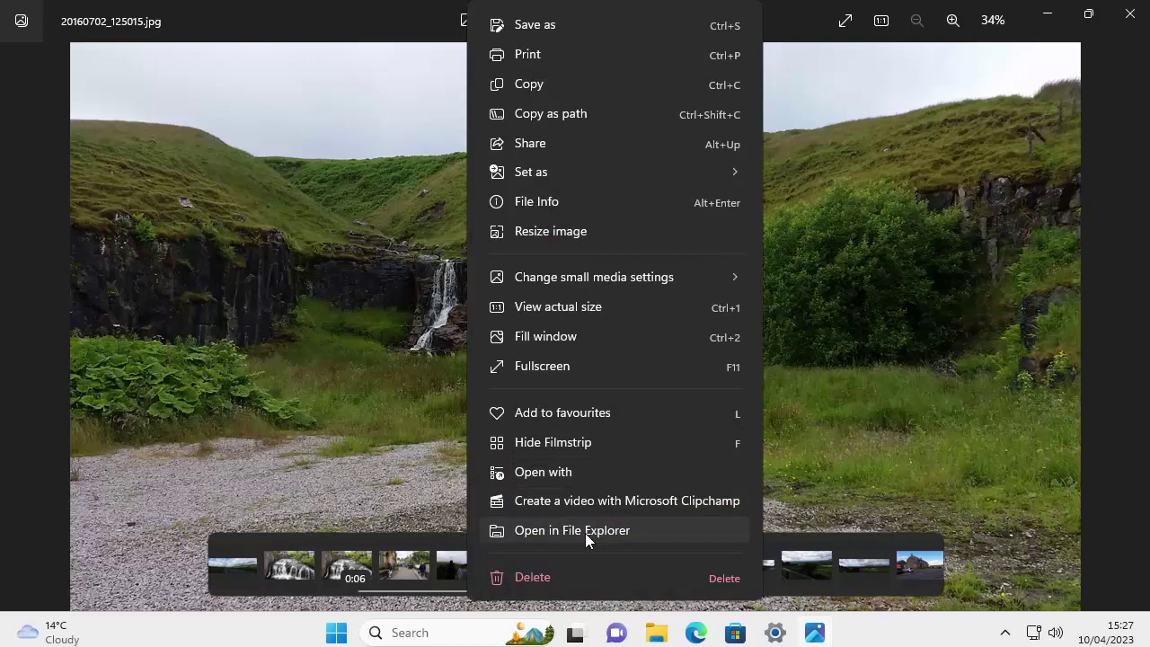
{"action": "left_click", "coordinate": [649, 532]}
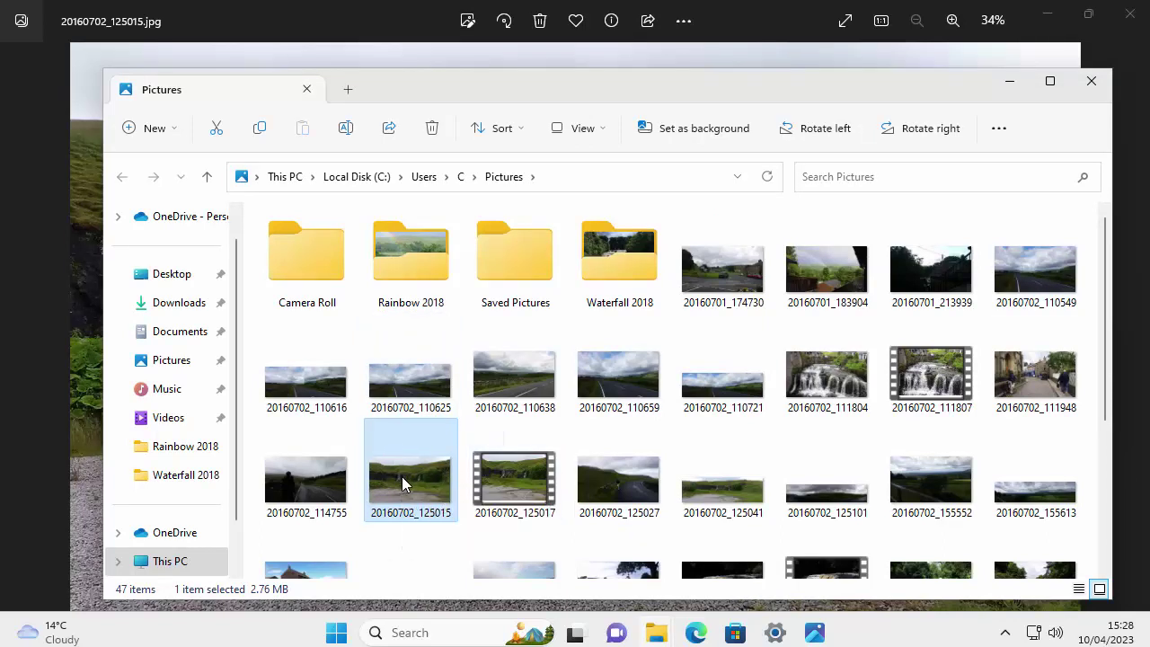
Step: Set 20160702_125015 as the desktop background, then close the Photos and Pictures windows
{"action": "right_click", "coordinate": [401, 483]}
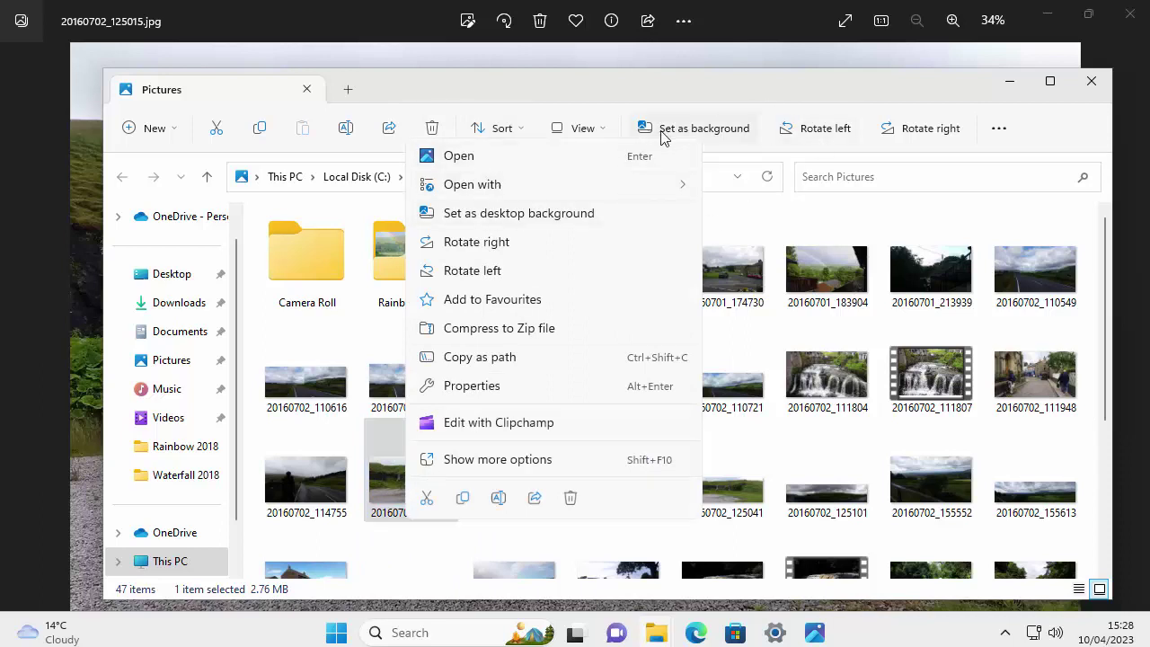
{"action": "left_click", "coordinate": [615, 92]}
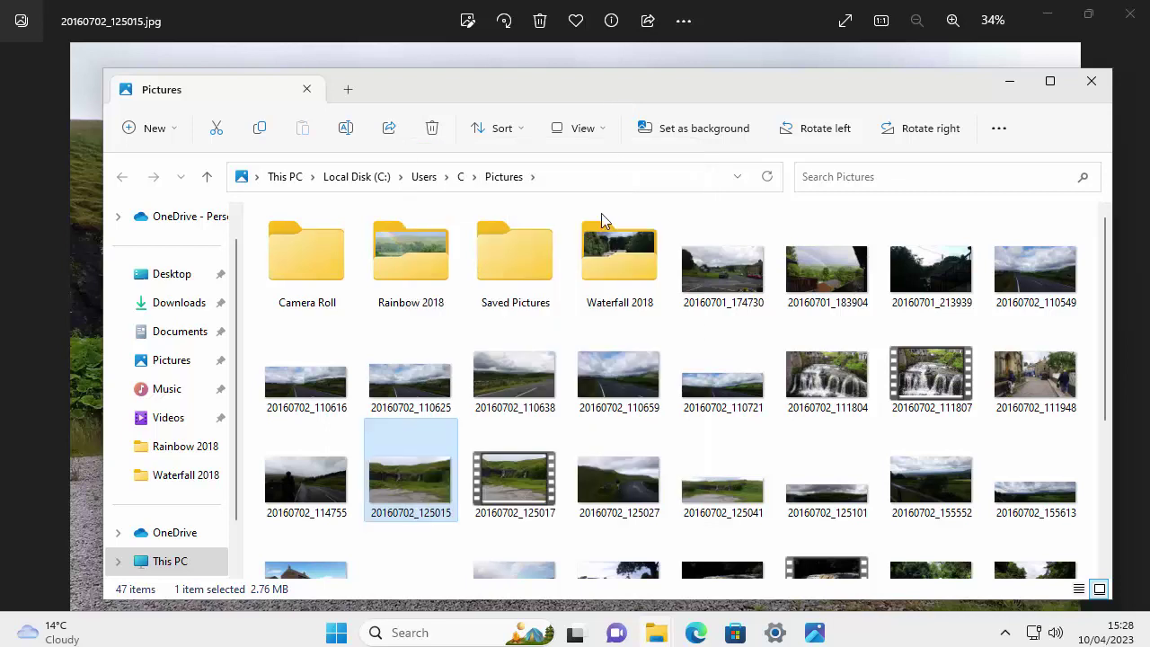
{"action": "left_click", "coordinate": [706, 130]}
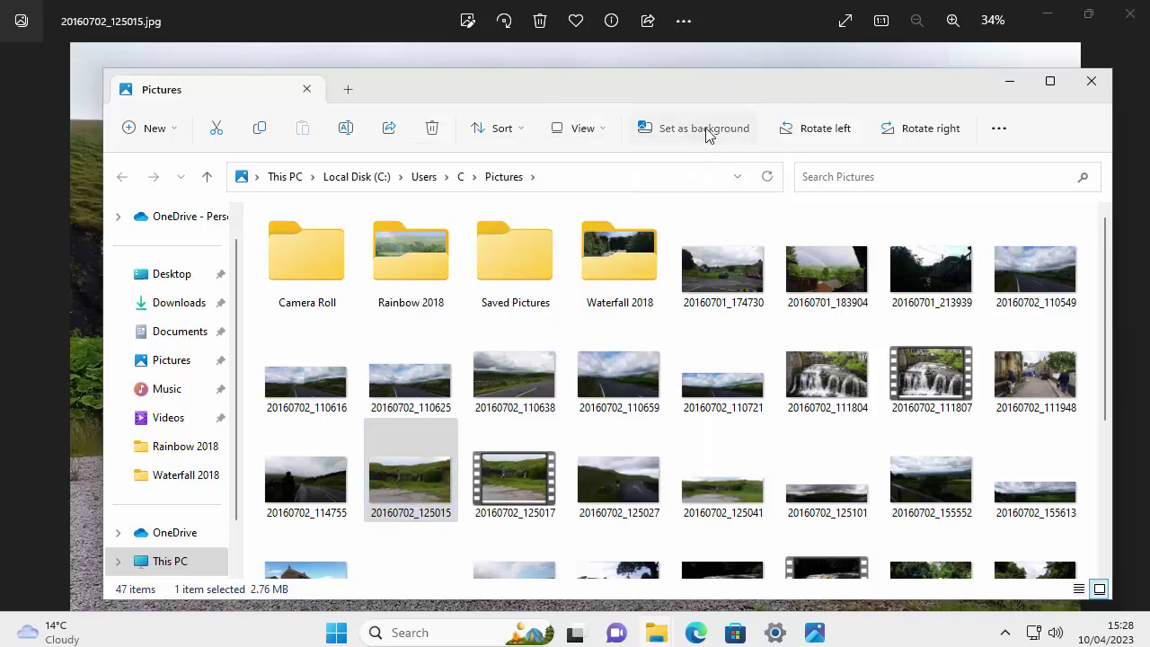
{"action": "left_click", "coordinate": [1010, 82]}
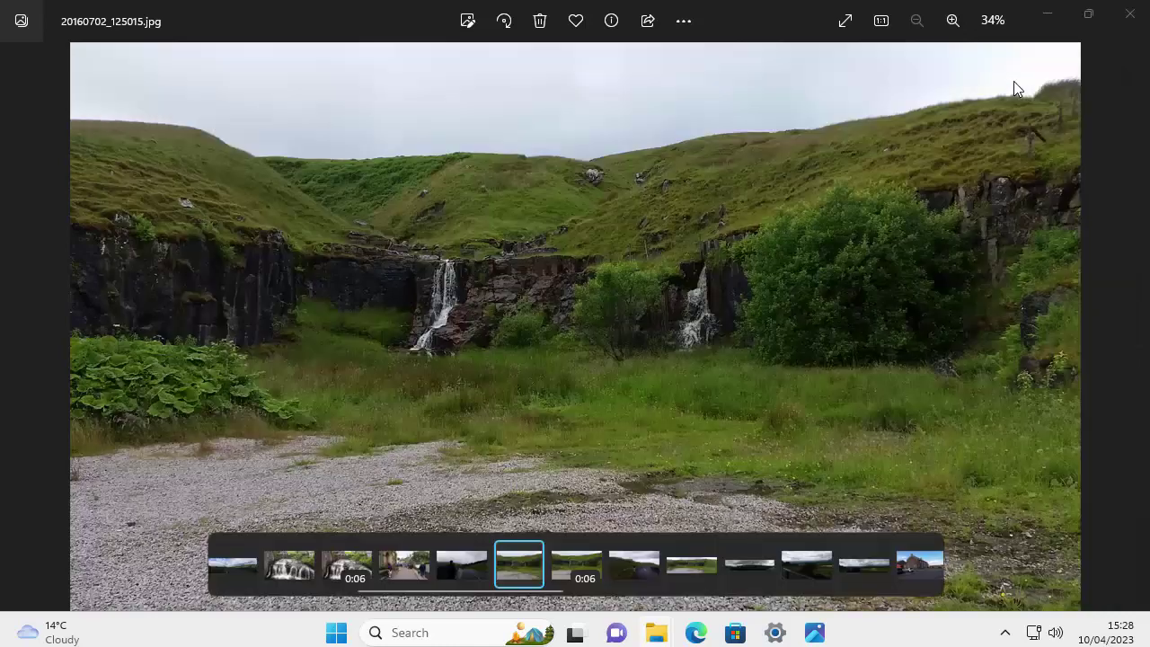
{"action": "left_click", "coordinate": [1123, 20]}
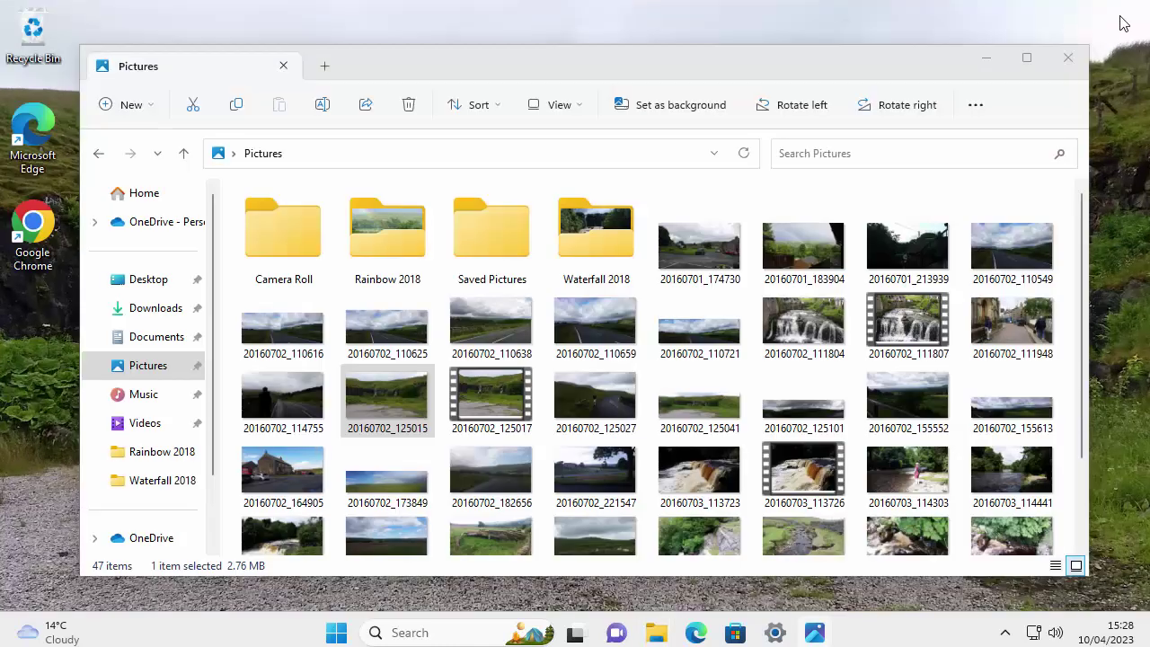
{"action": "left_click", "coordinate": [1060, 61]}
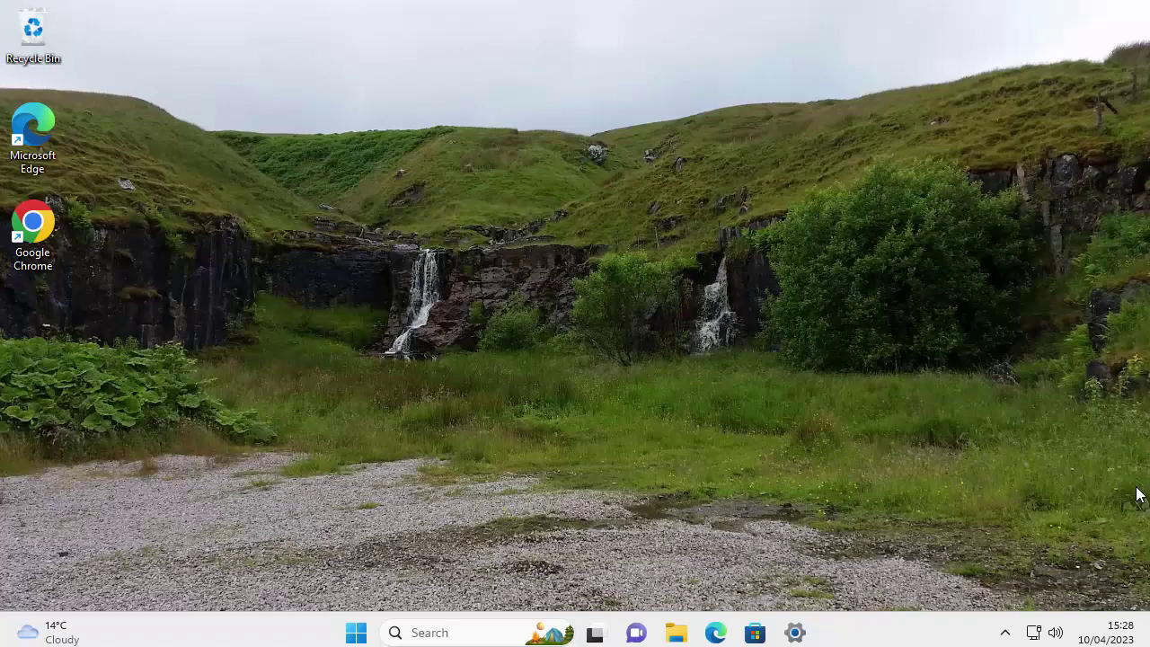
Step: Reopen the Background settings page, keeping the picture fit at Fill
{"action": "left_click", "coordinate": [796, 633]}
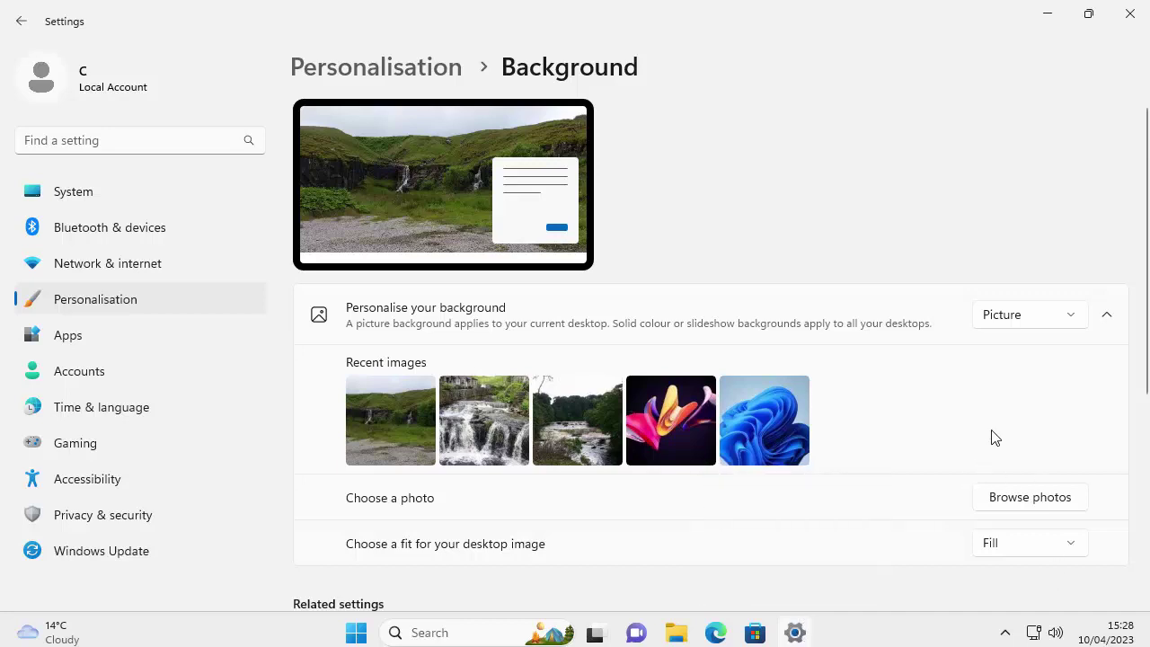
{"action": "scroll", "coordinate": [1065, 469], "scroll_direction": "down", "scroll_amount": 2}
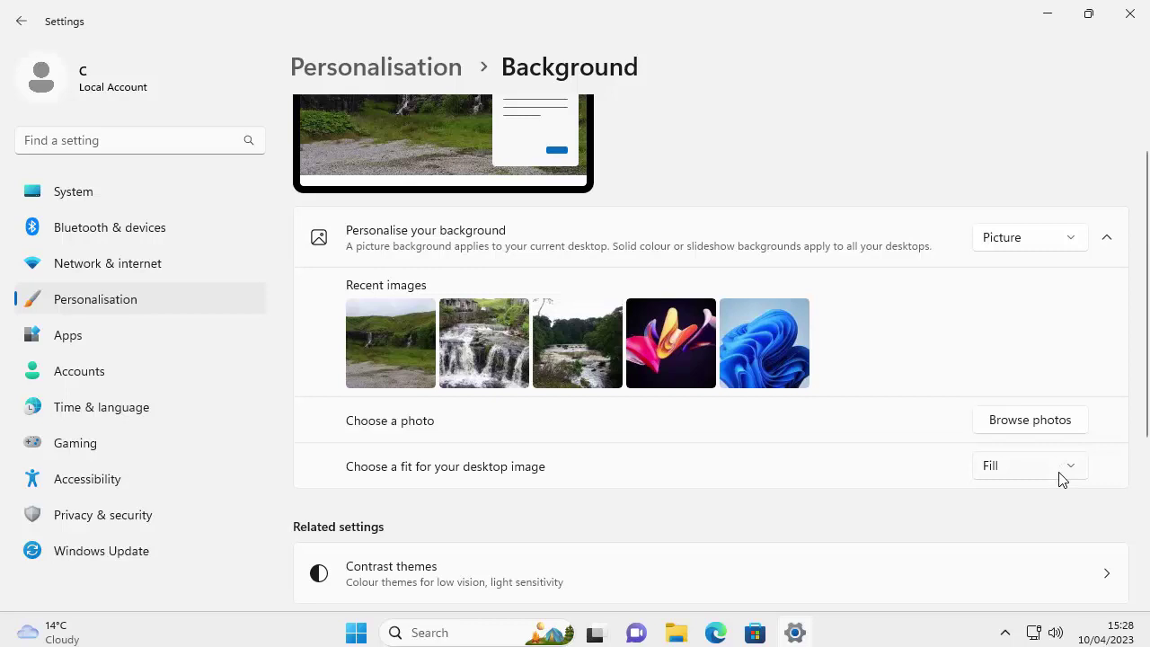
{"action": "left_click", "coordinate": [1008, 477]}
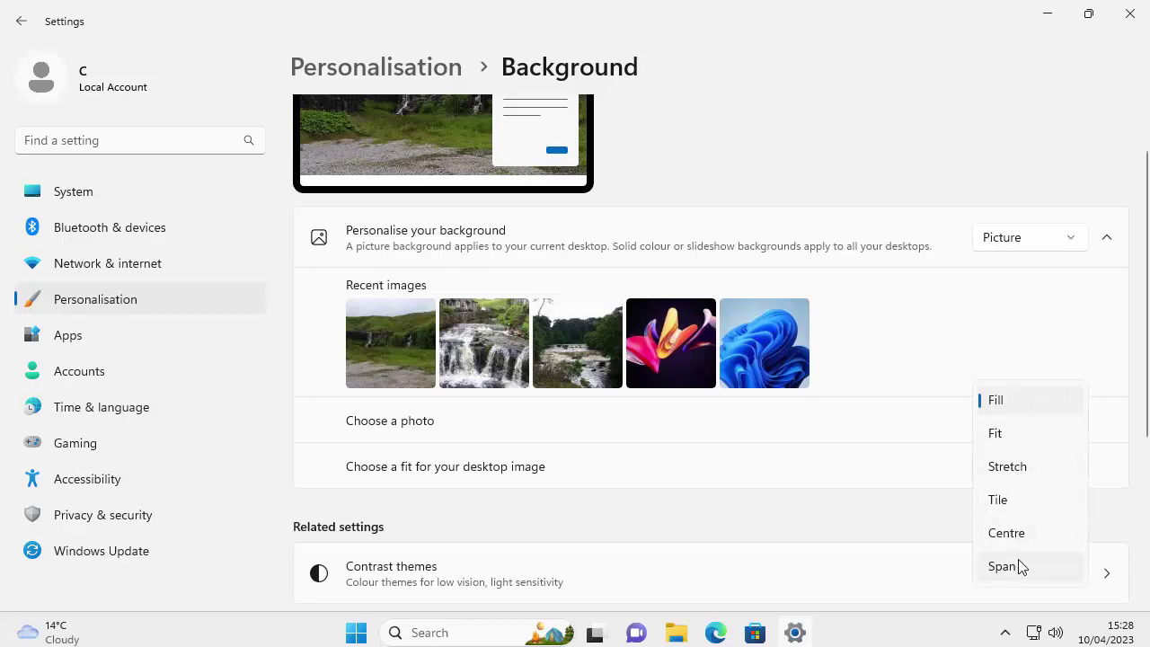
{"action": "left_click", "coordinate": [991, 311]}
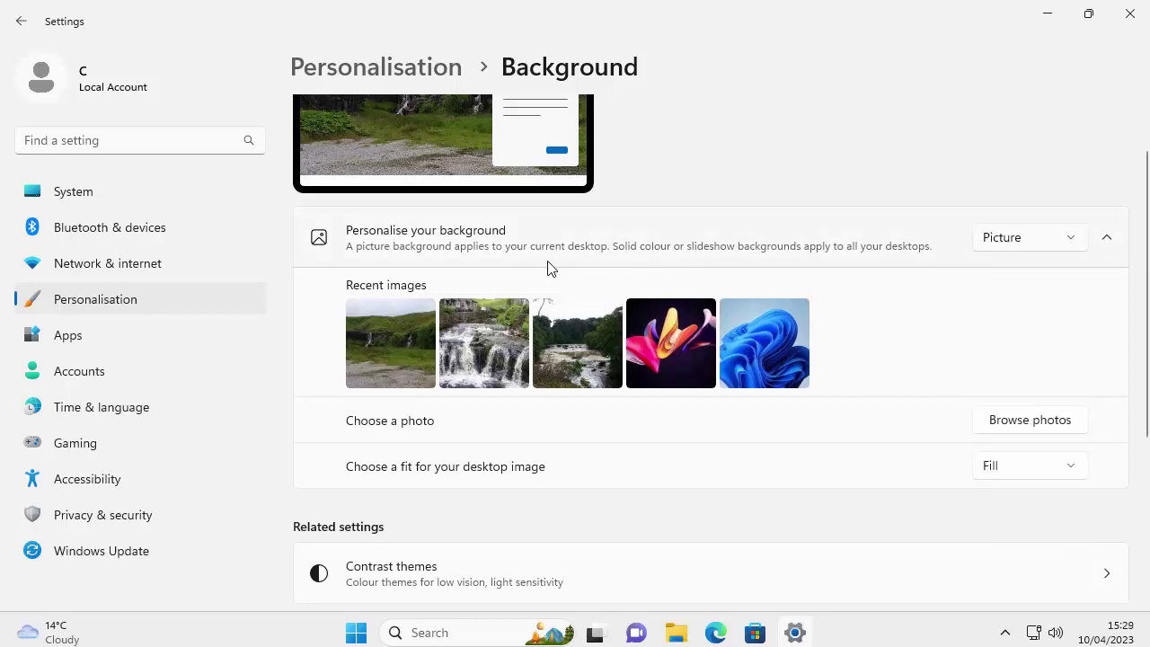
{"action": "left_click", "coordinate": [1069, 243]}
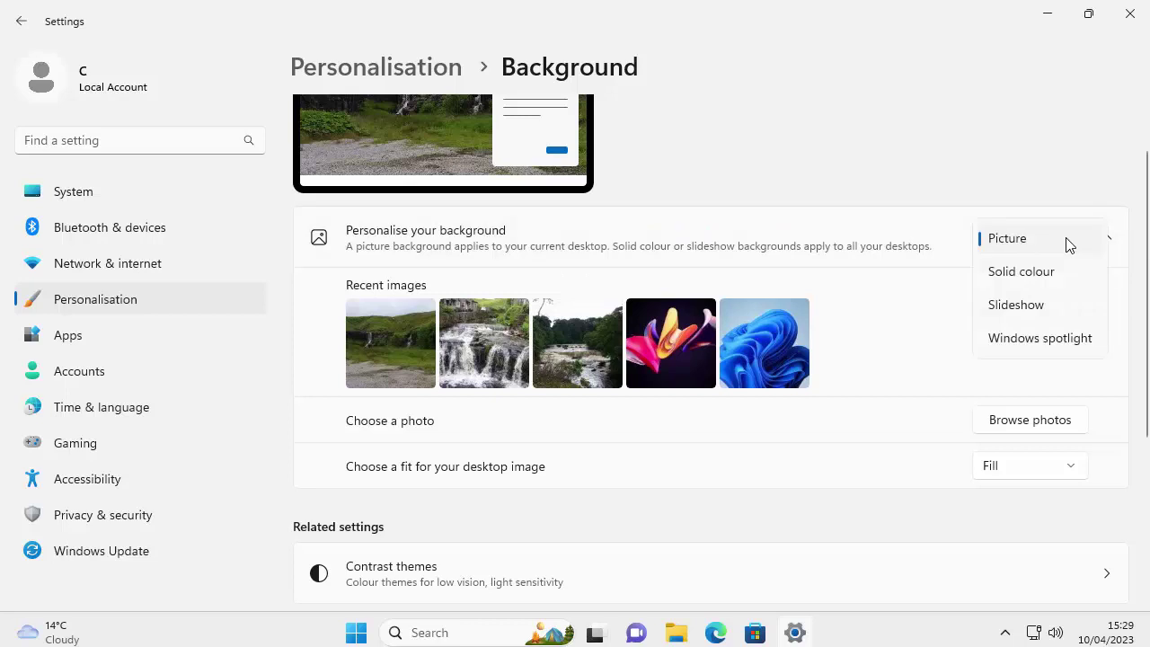
Step: Set the background to a solid blue-teal colour and check the desktop
{"action": "left_click", "coordinate": [1021, 272]}
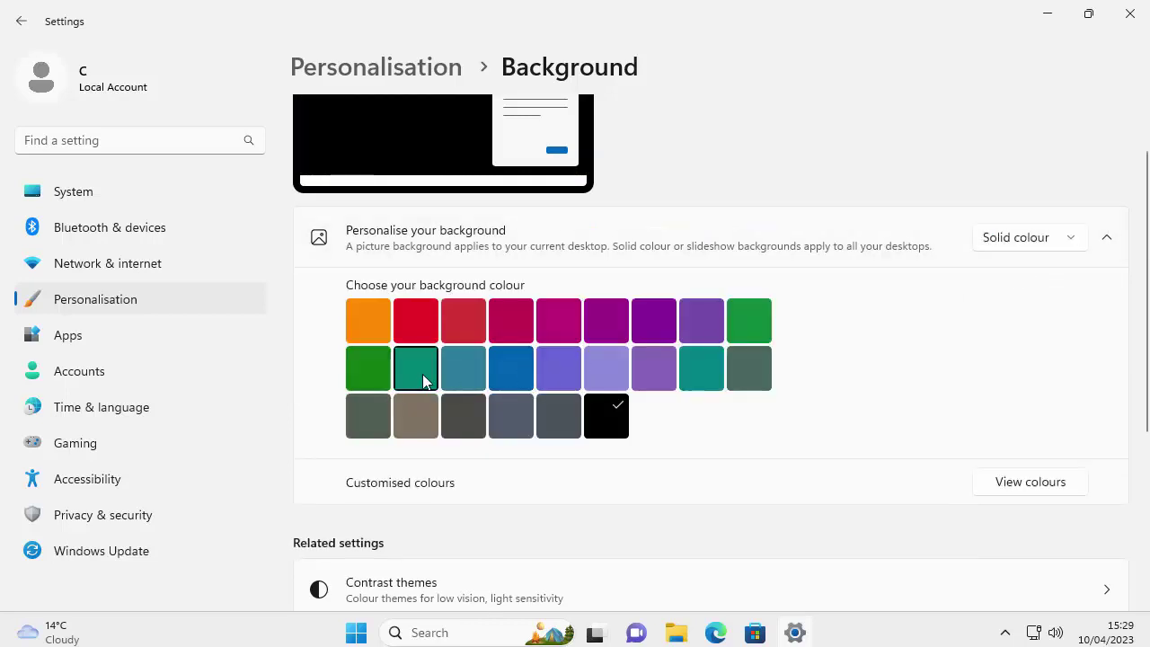
{"action": "left_click", "coordinate": [466, 380]}
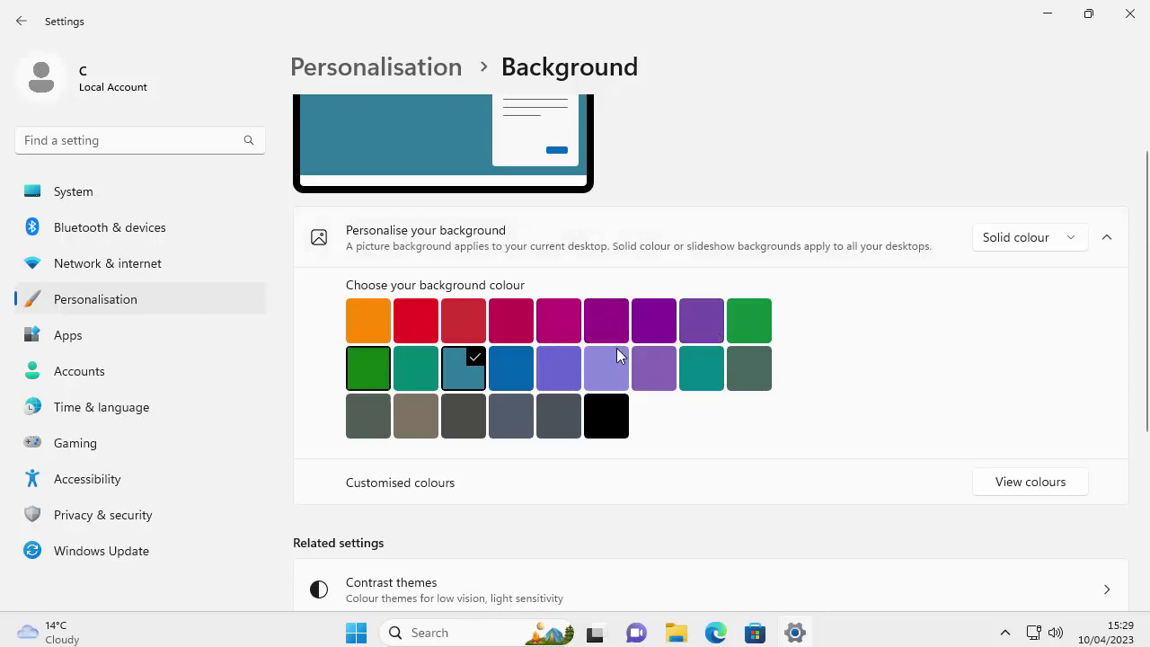
{"action": "left_click", "coordinate": [1048, 14]}
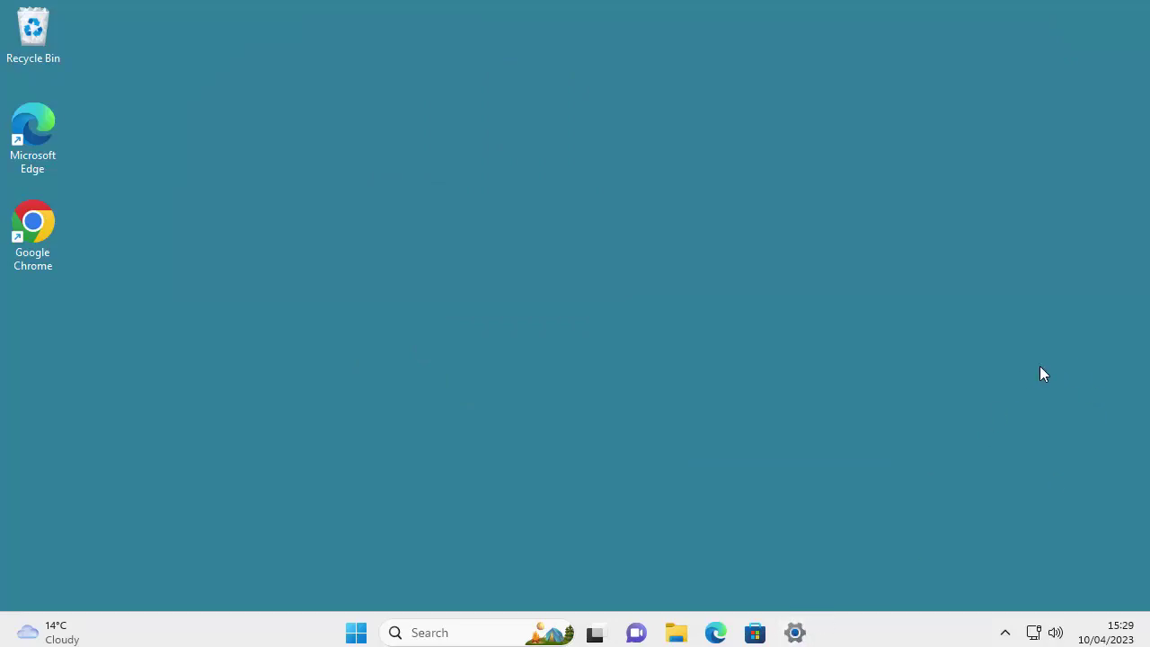
{"action": "left_click", "coordinate": [795, 633]}
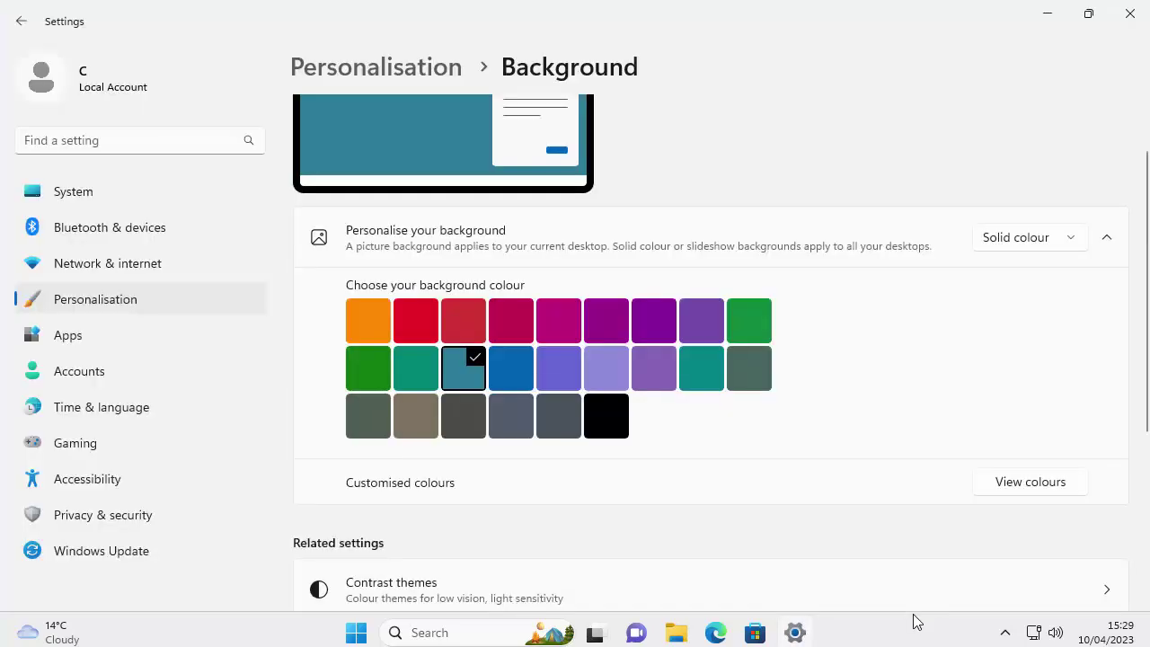
Step: Pick a custom olive green in View colours as the background and check the desktop
{"action": "left_click", "coordinate": [1030, 486]}
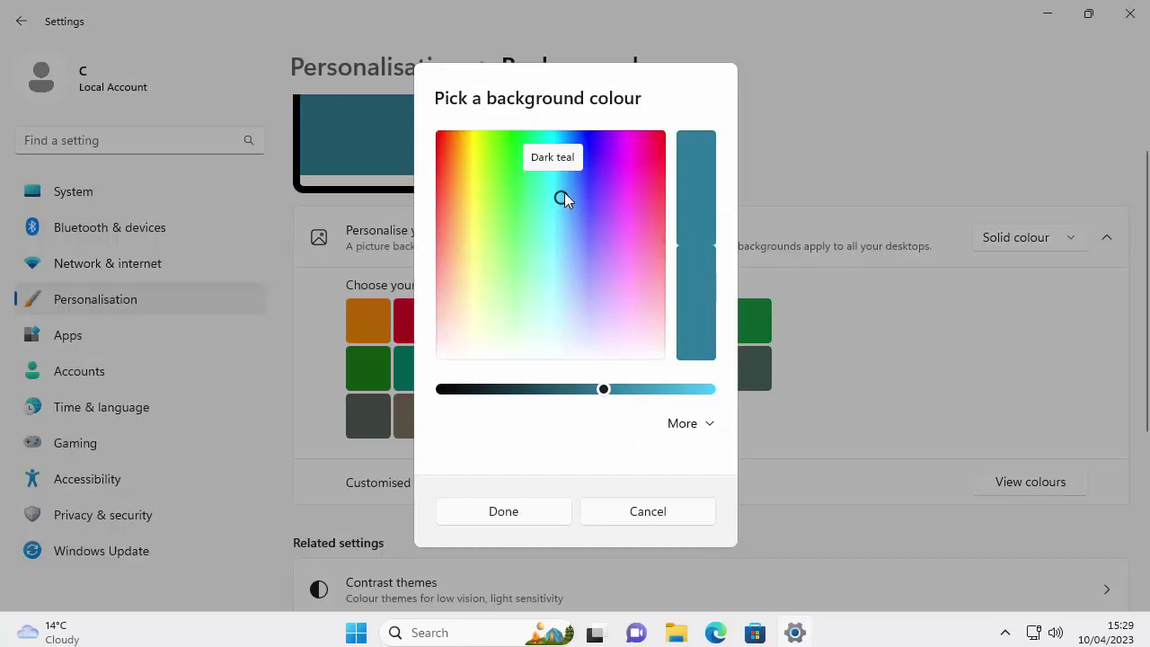
{"action": "left_click_drag", "start_coordinate": [560, 193], "coordinate": [489, 309]}
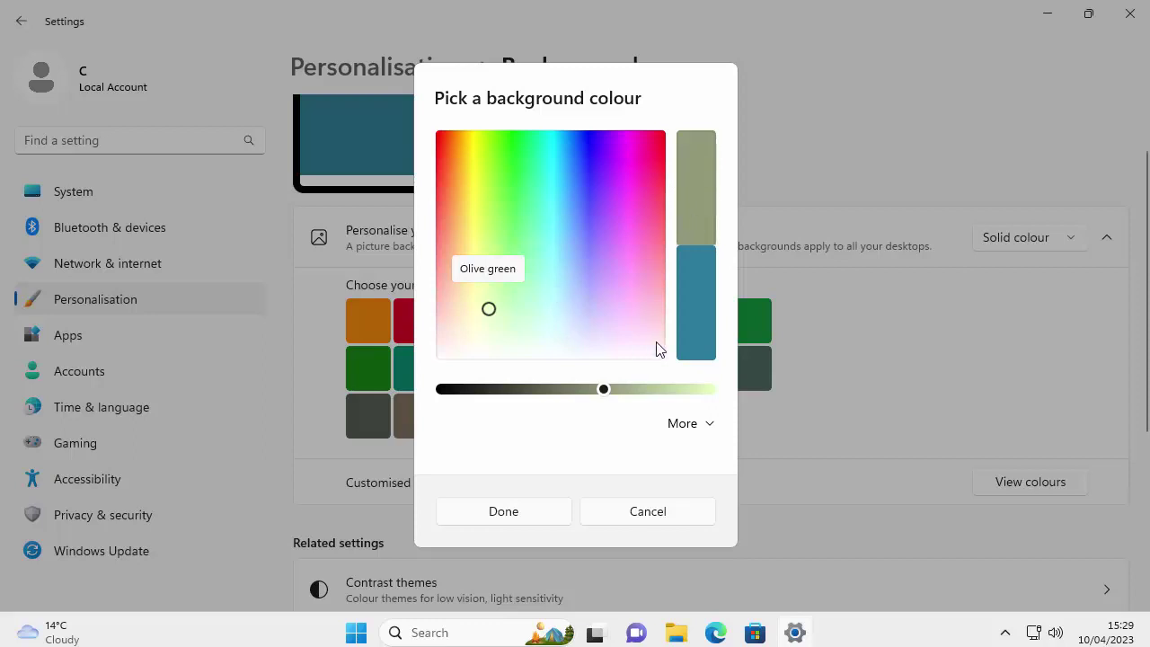
{"action": "mouse_move", "coordinate": [606, 396]}
{"action": "left_mouse_down"}
{"action": "mouse_move", "coordinate": [494, 395]}
{"action": "mouse_move", "coordinate": [680, 392]}
{"action": "mouse_move", "coordinate": [608, 398]}
{"action": "left_mouse_up"}
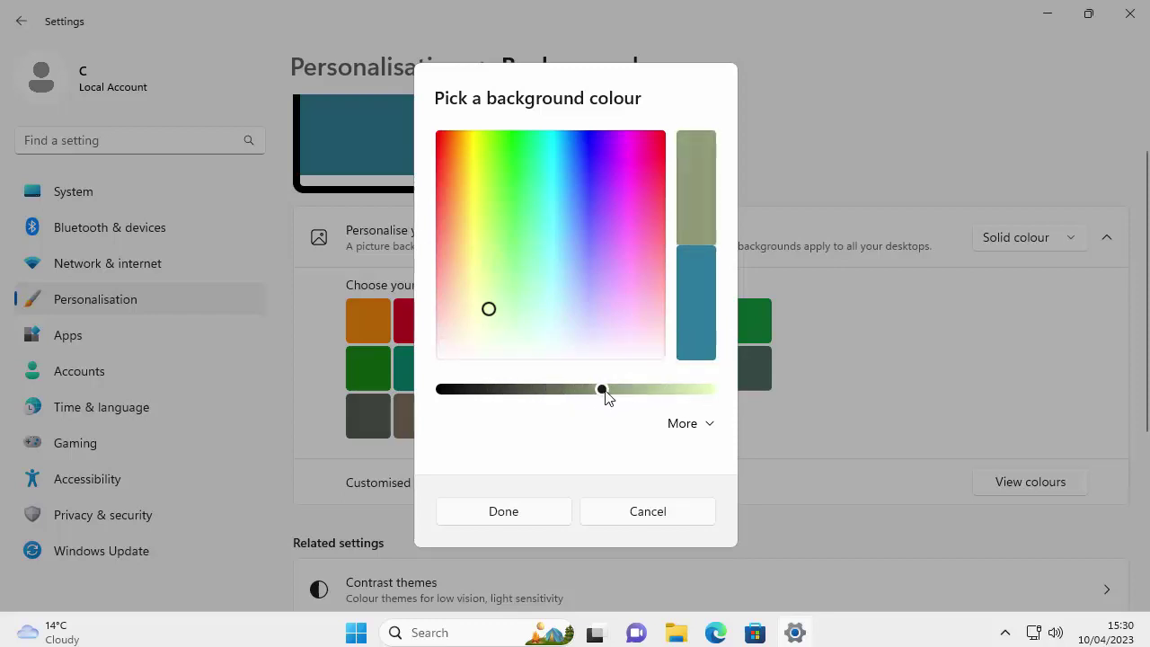
{"action": "left_click", "coordinate": [516, 513]}
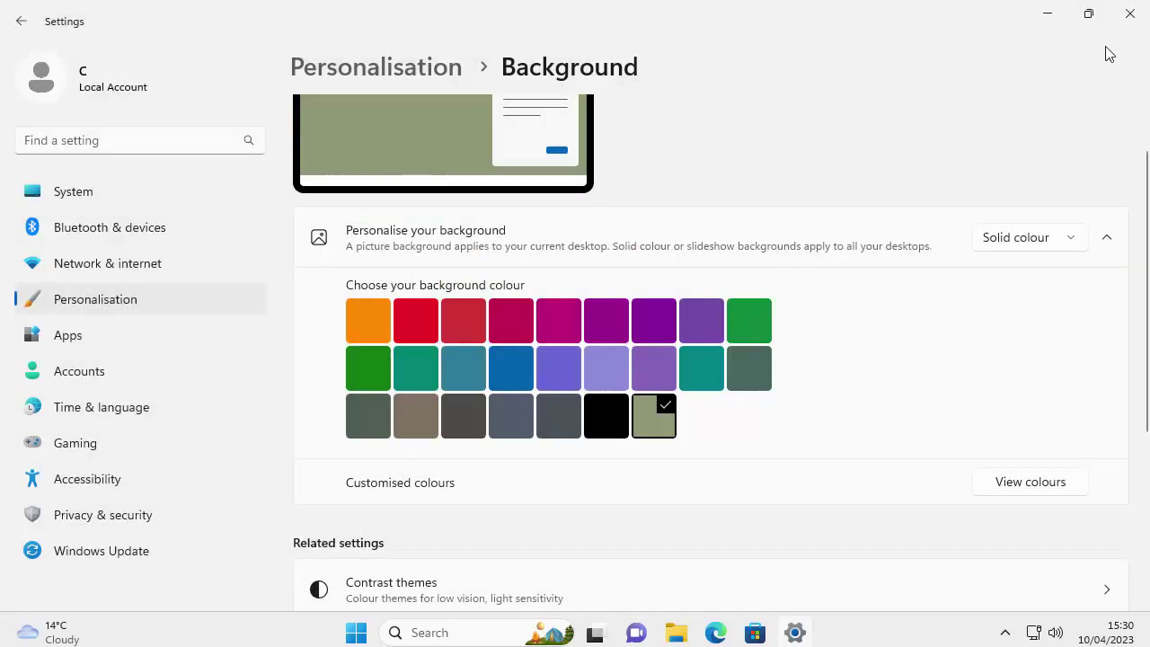
{"action": "left_click", "coordinate": [1050, 16]}
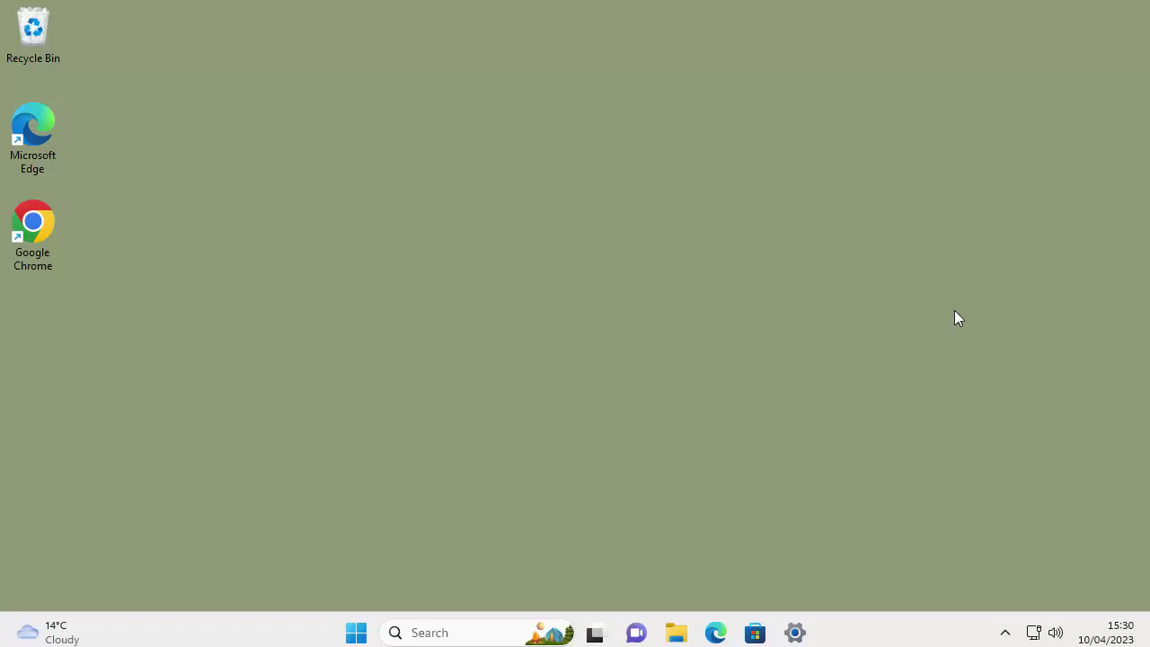
{"action": "left_click", "coordinate": [796, 633]}
Step: Switch the background to Slideshow using the Rainbow 2018 folder
{"action": "left_click", "coordinate": [1067, 241]}
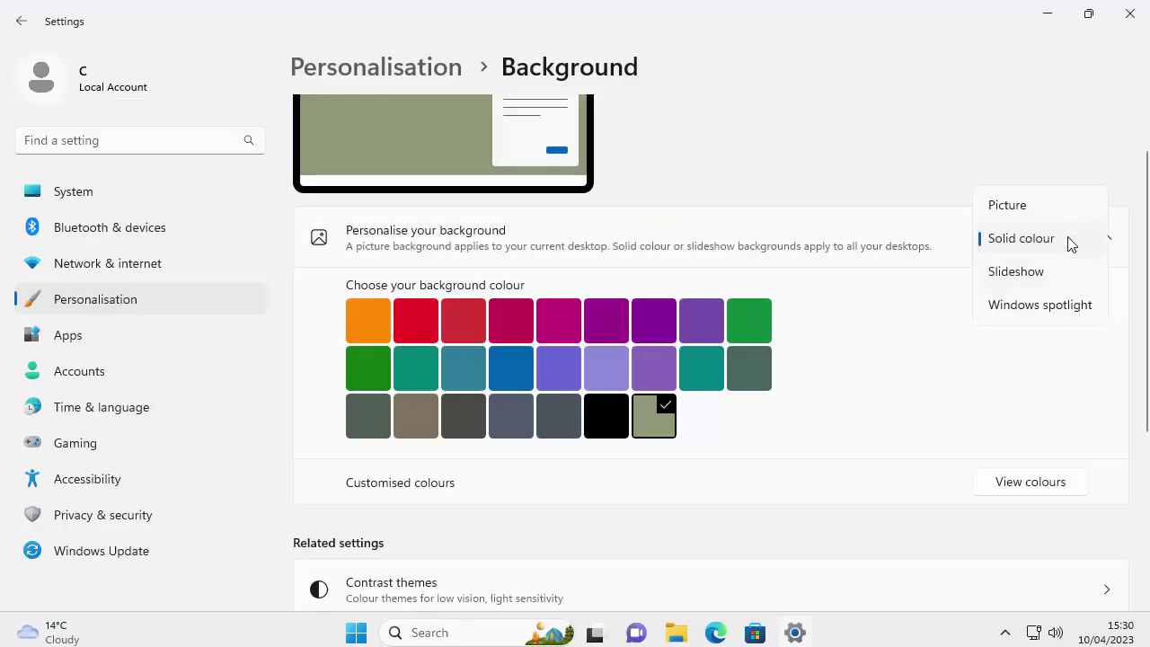
{"action": "left_click", "coordinate": [1030, 274]}
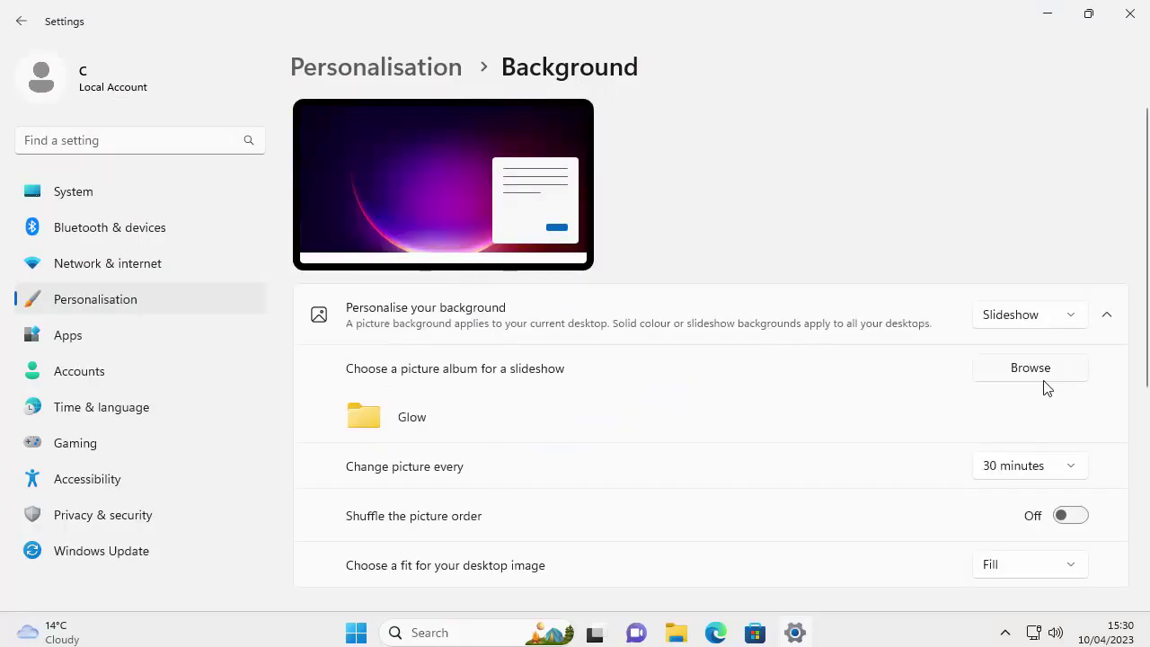
{"action": "left_click", "coordinate": [1046, 376]}
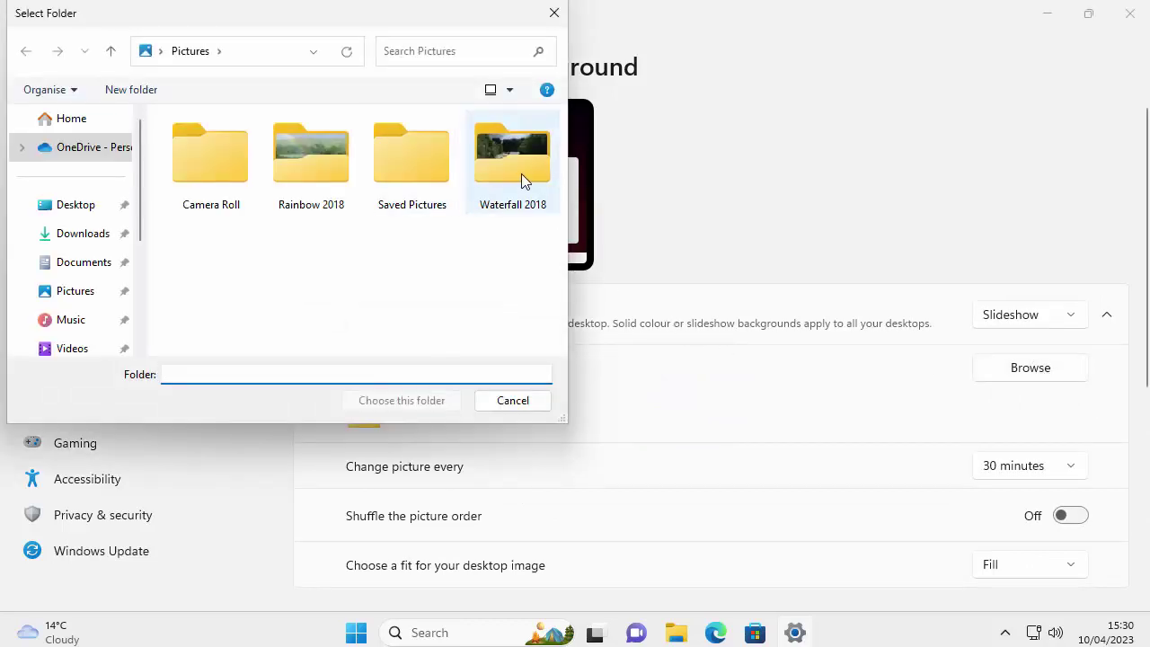
{"action": "left_click", "coordinate": [312, 190]}
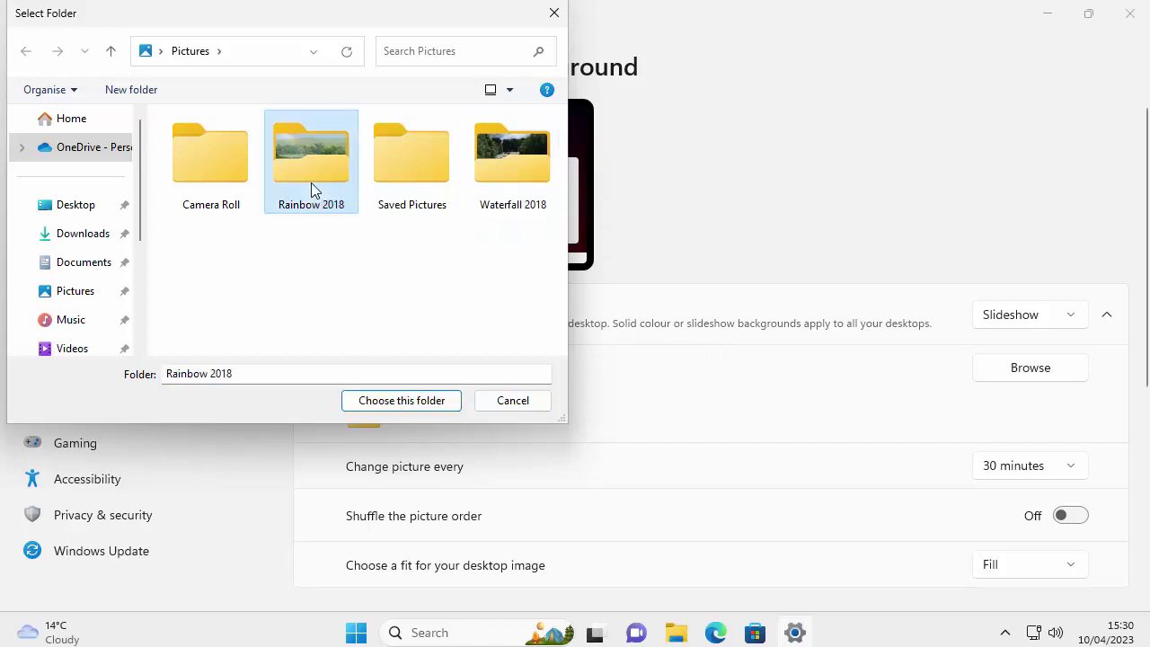
{"action": "left_click", "coordinate": [410, 400]}
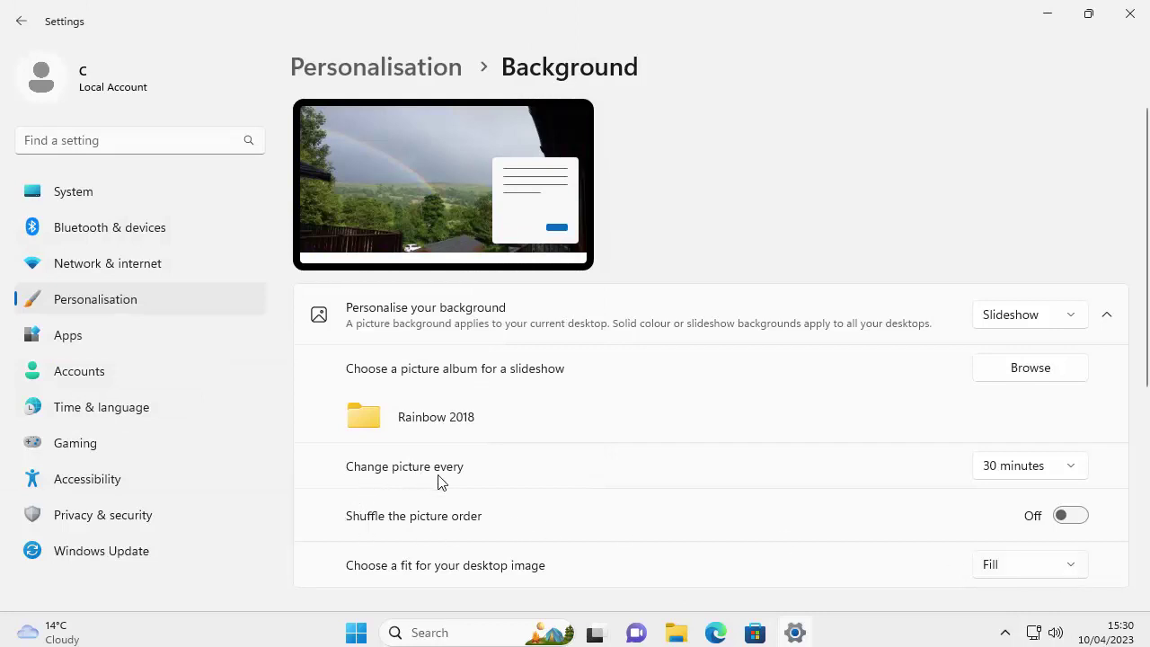
Step: Keep the 30-minute interval, turn Shuffle the picture order on, and confirm Fill fit
{"action": "left_click", "coordinate": [1066, 474]}
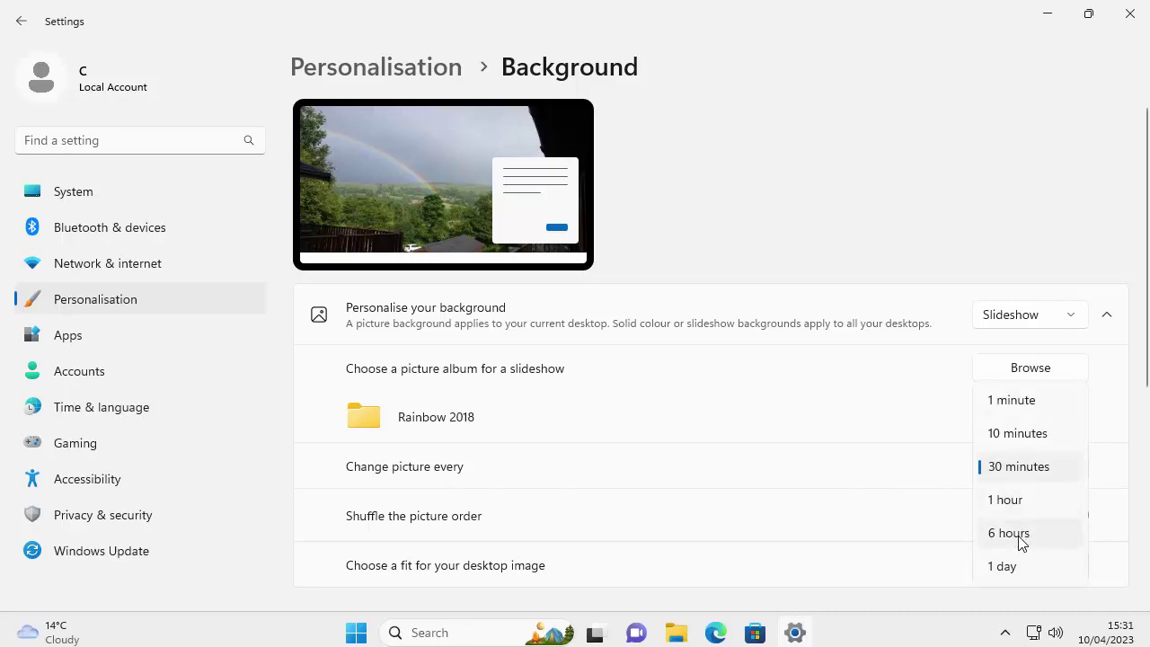
{"action": "left_click", "coordinate": [1027, 467]}
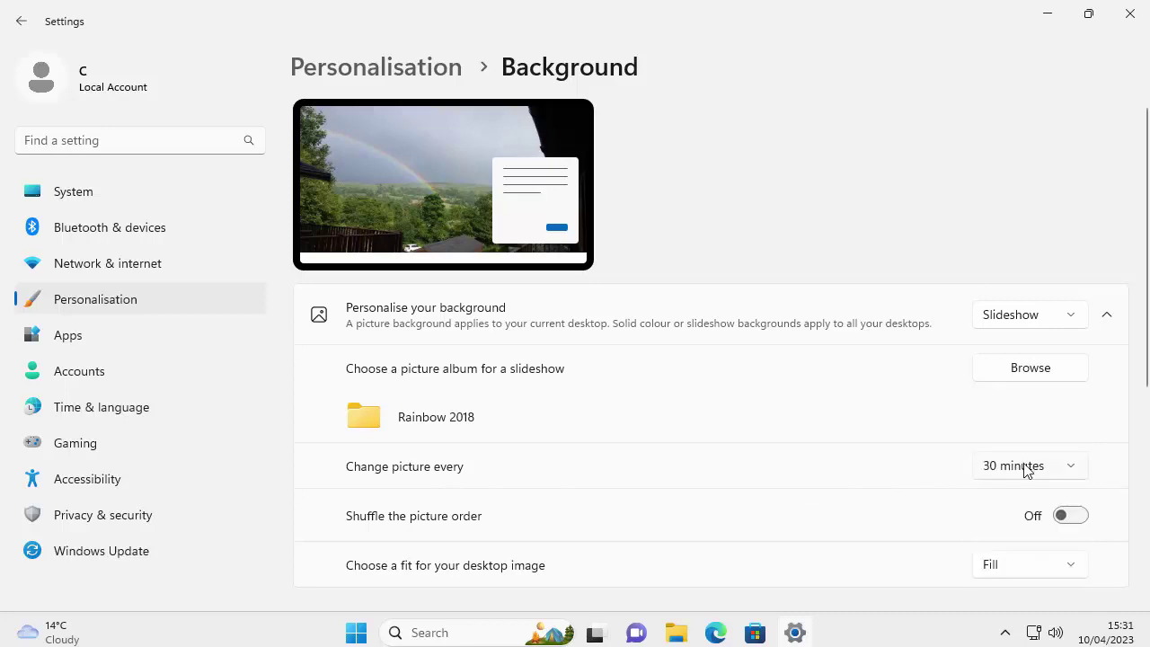
{"action": "left_click", "coordinate": [1078, 516]}
{"action": "scroll", "coordinate": [1076, 504], "scroll_direction": "down", "scroll_amount": 1}
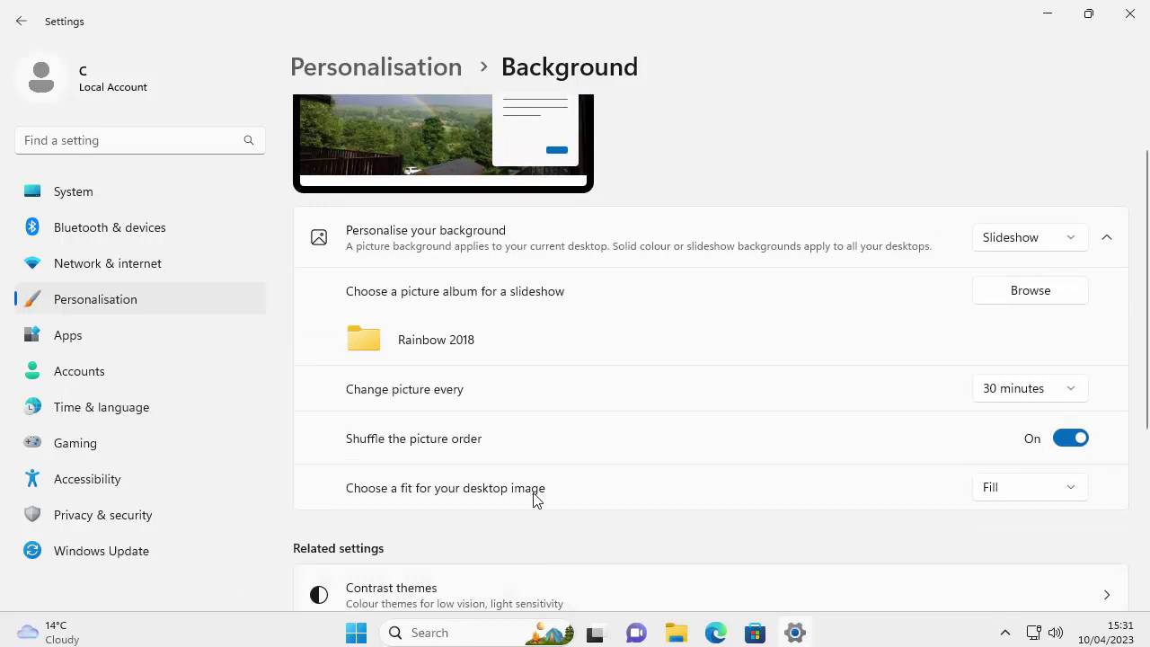
{"action": "left_click", "coordinate": [1037, 495]}
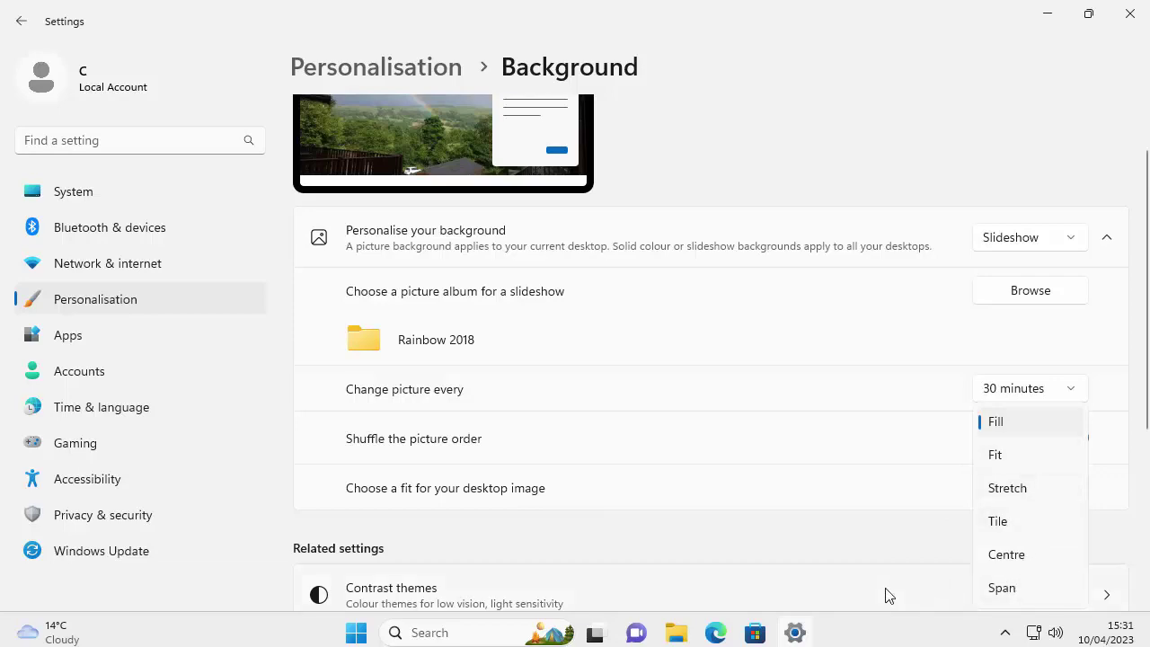
{"action": "scroll", "coordinate": [854, 570], "scroll_direction": "up", "scroll_amount": 2}
Step: Minimise Settings to reveal the Rainbow 2018 slideshow wallpaper filling the desktop
{"action": "left_click", "coordinate": [1047, 16]}
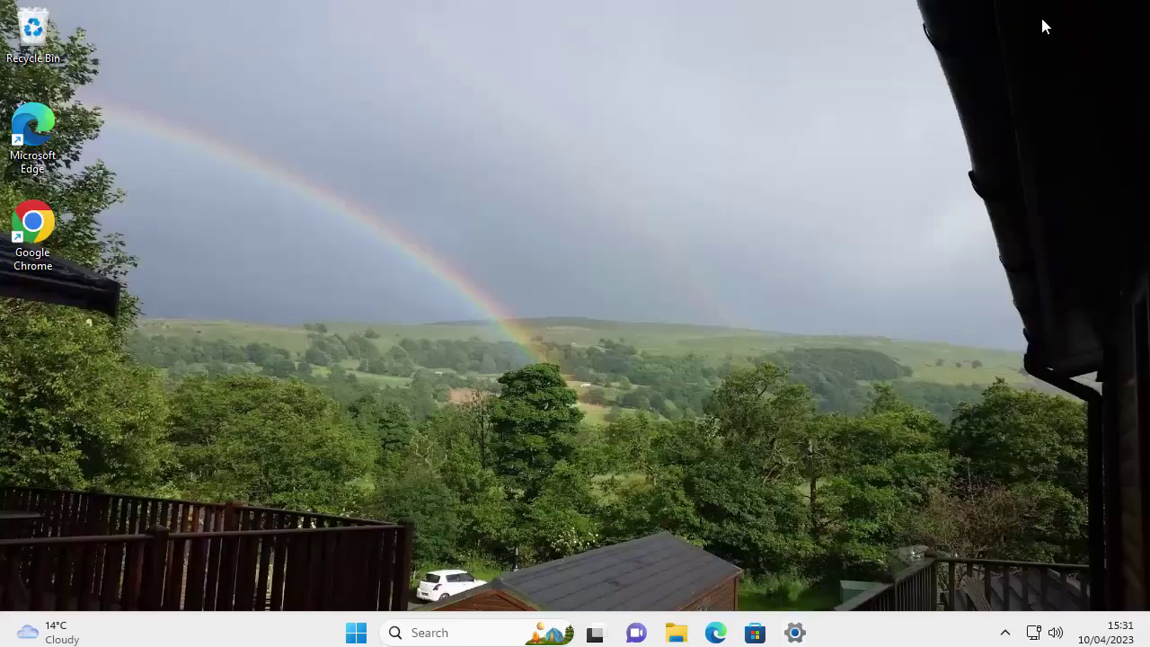